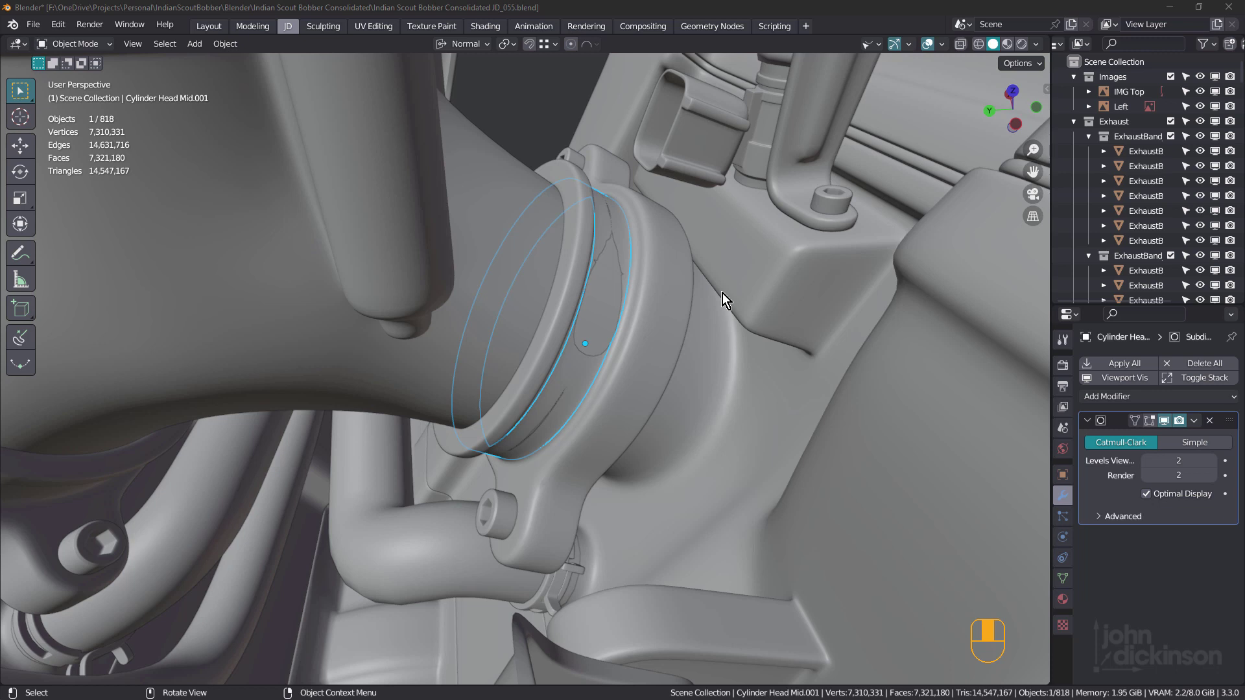
# Select the larger intake housing Cylinder Head Mid.009 instead of the thin ring
pyautogui.click(652, 271)
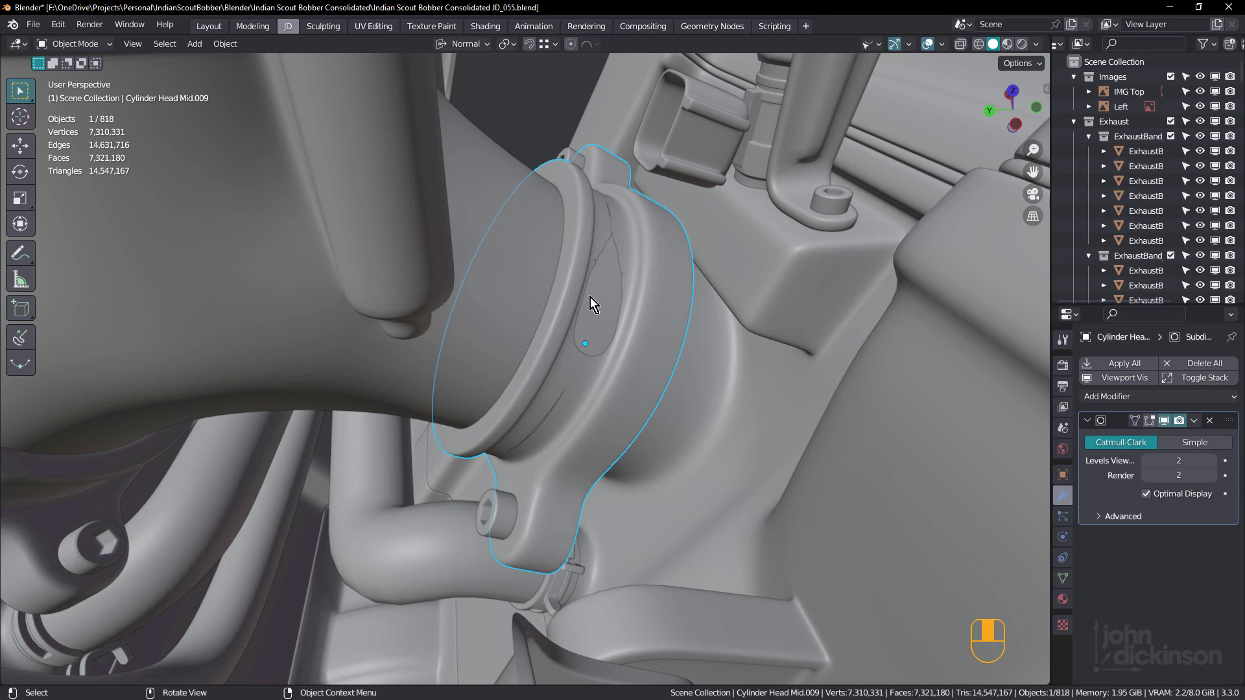
# Show wireframe, select ring Cylinder Head Mid.001, check the intake boot photos, then isolate it
pyautogui.hotkey('shift', 'space')
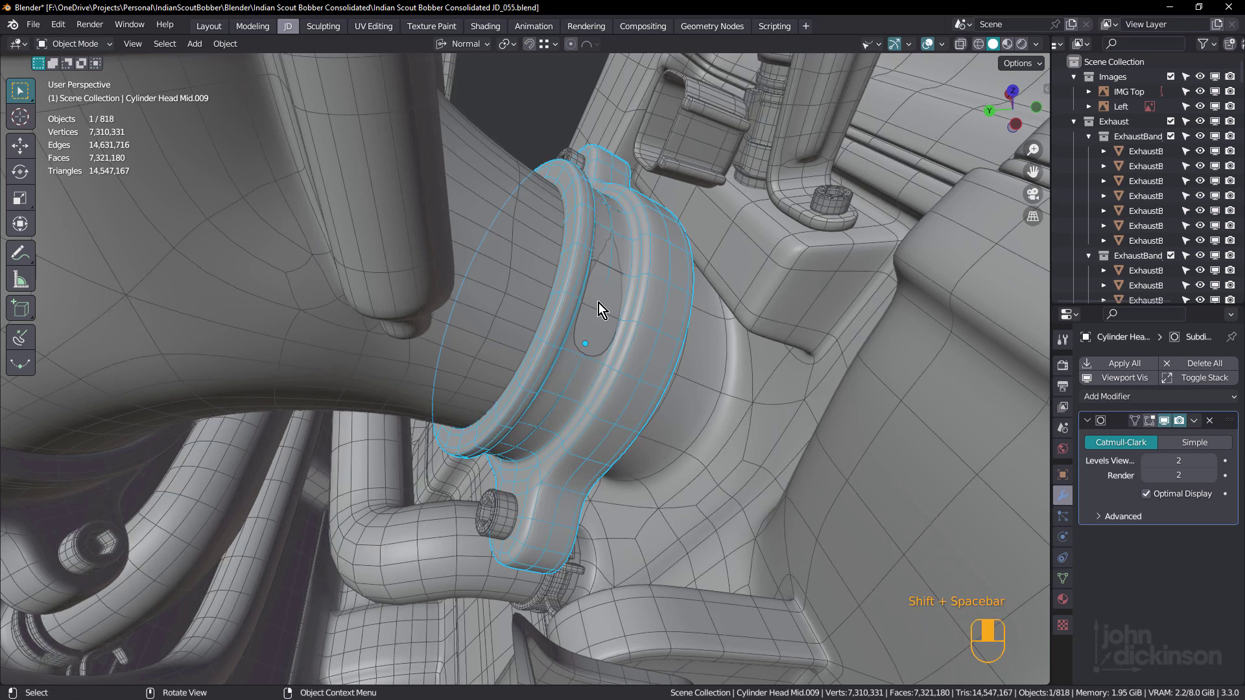
pyautogui.click(601, 310)
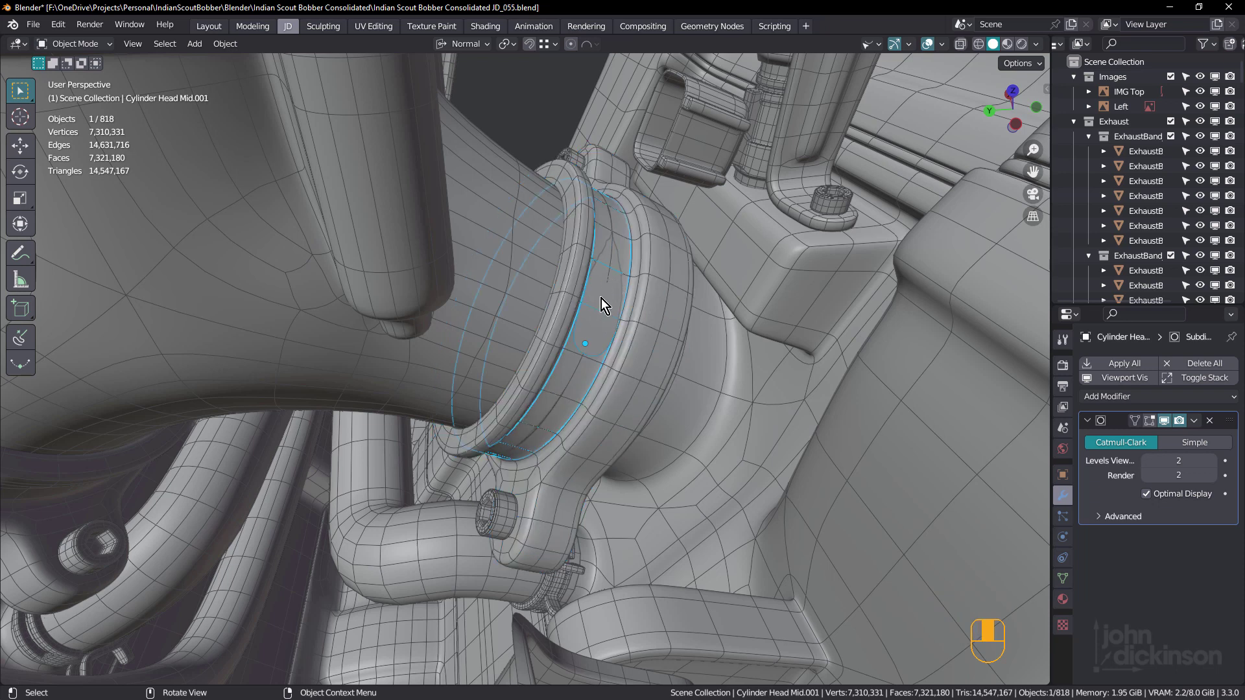
pyautogui.hotkey('alt', 'Tab')
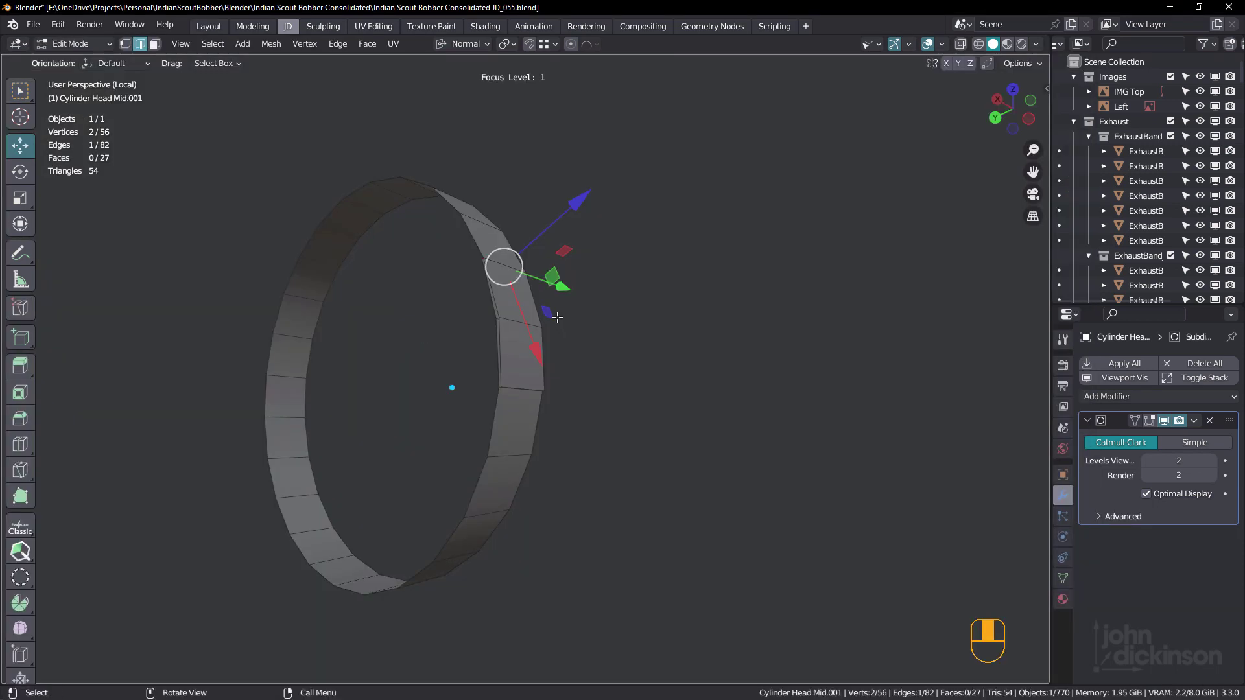
pyautogui.click(557, 317)
pyautogui.moveTo(541, 353); pyautogui.dragTo(595, 388, button='middle')
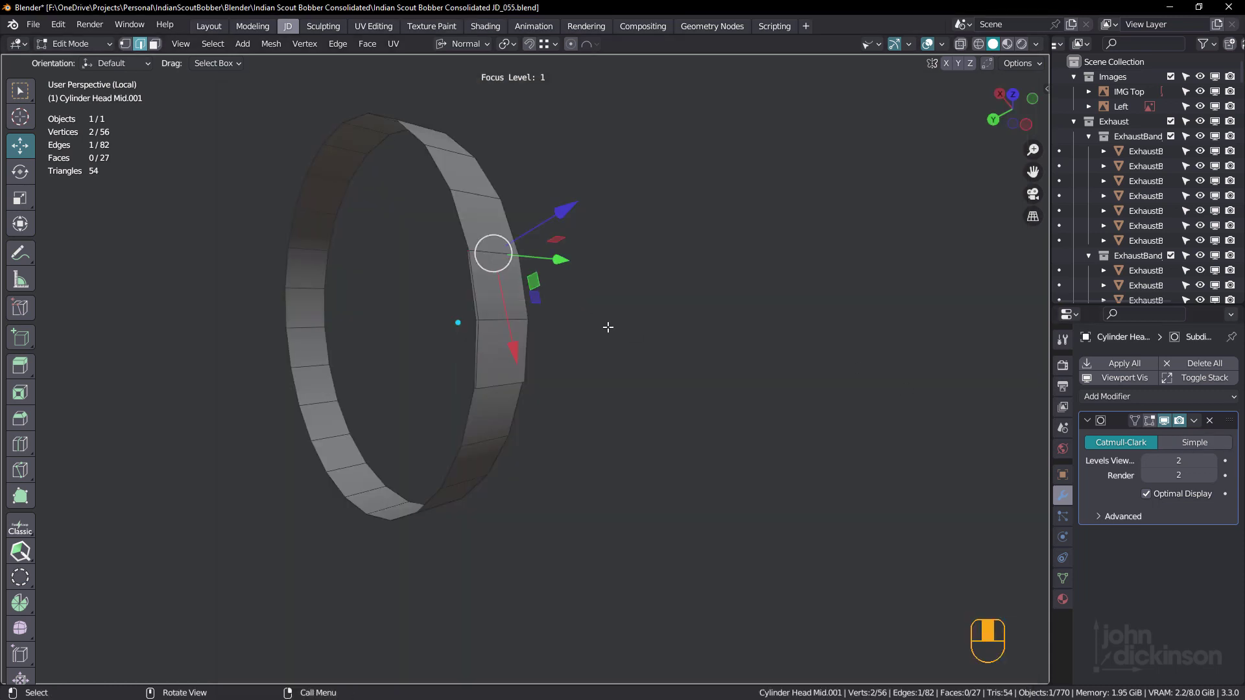
# Apply the ring's level-2 Subdivision modifier as a trial and inspect the dense mesh
pyautogui.press('Tab')
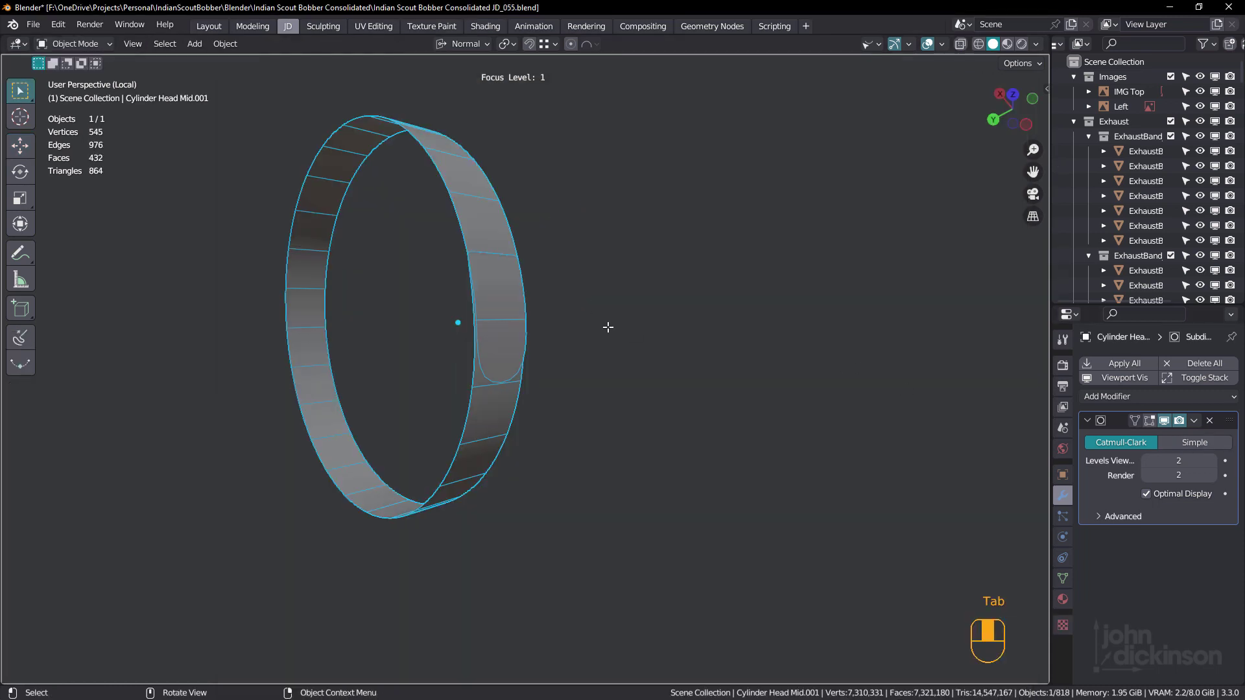
pyautogui.click(1196, 423)
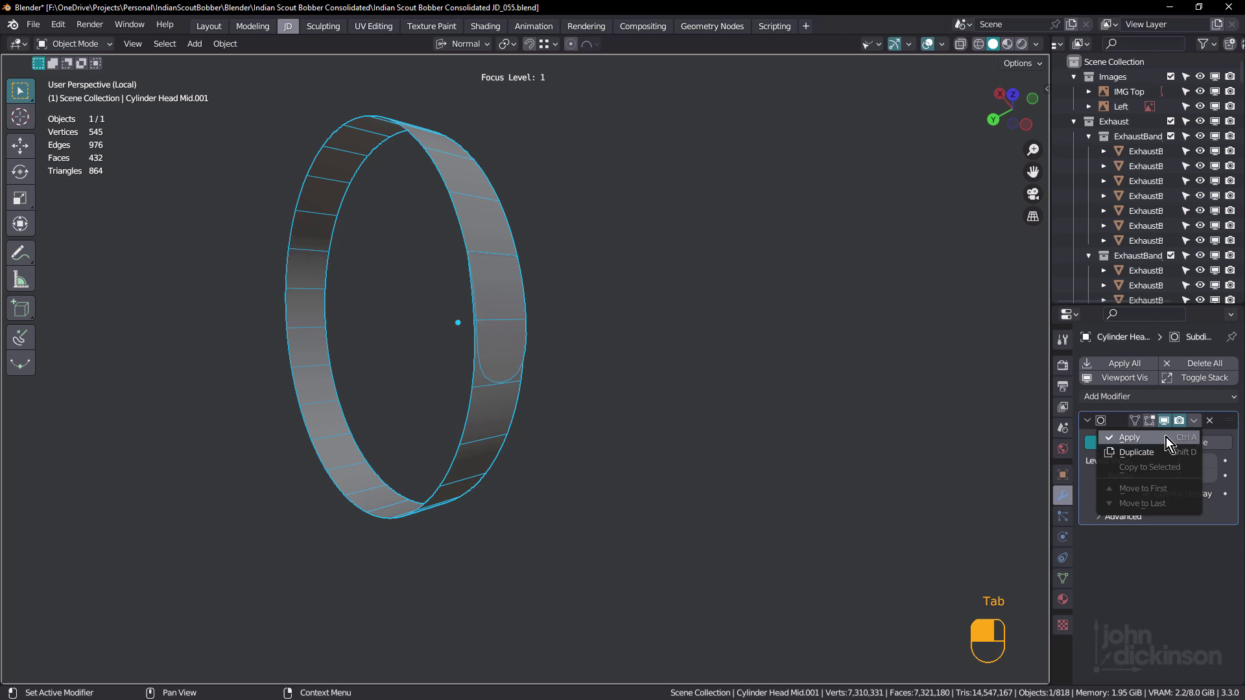
pyautogui.click(1102, 435)
pyautogui.press('Tab')
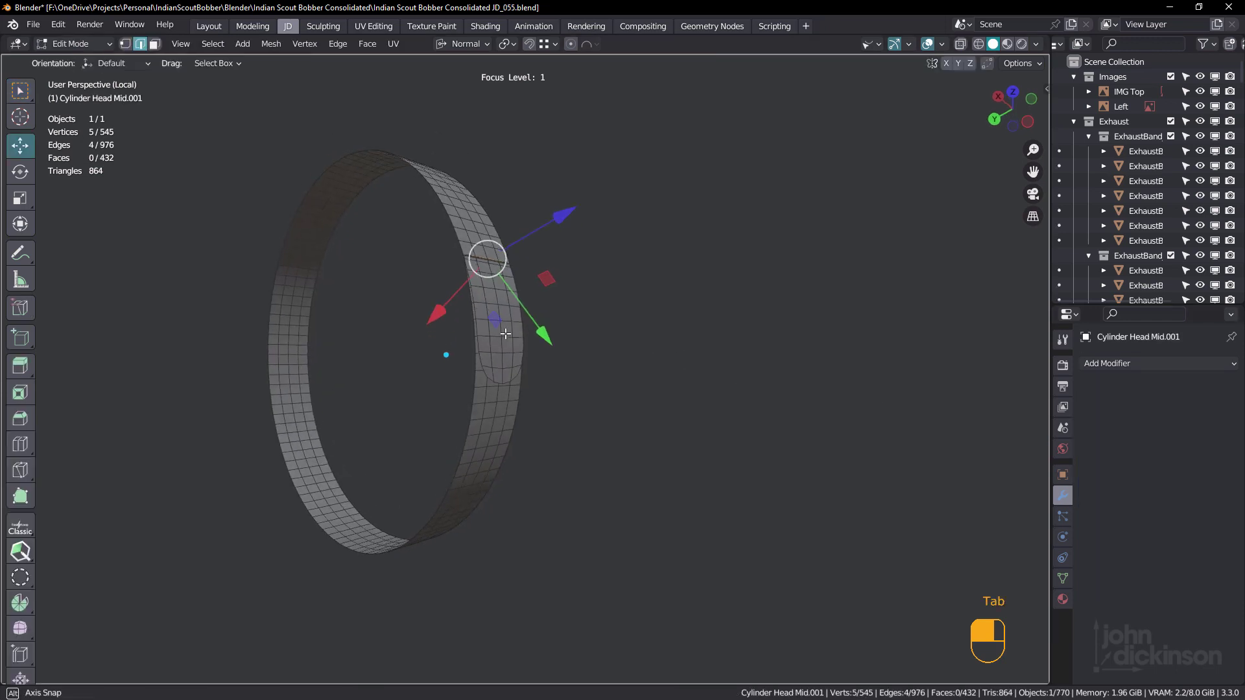
pyautogui.scroll(1, 483, 342)
pyautogui.moveTo(483, 342); pyautogui.dragTo(450, 357, button='middle')
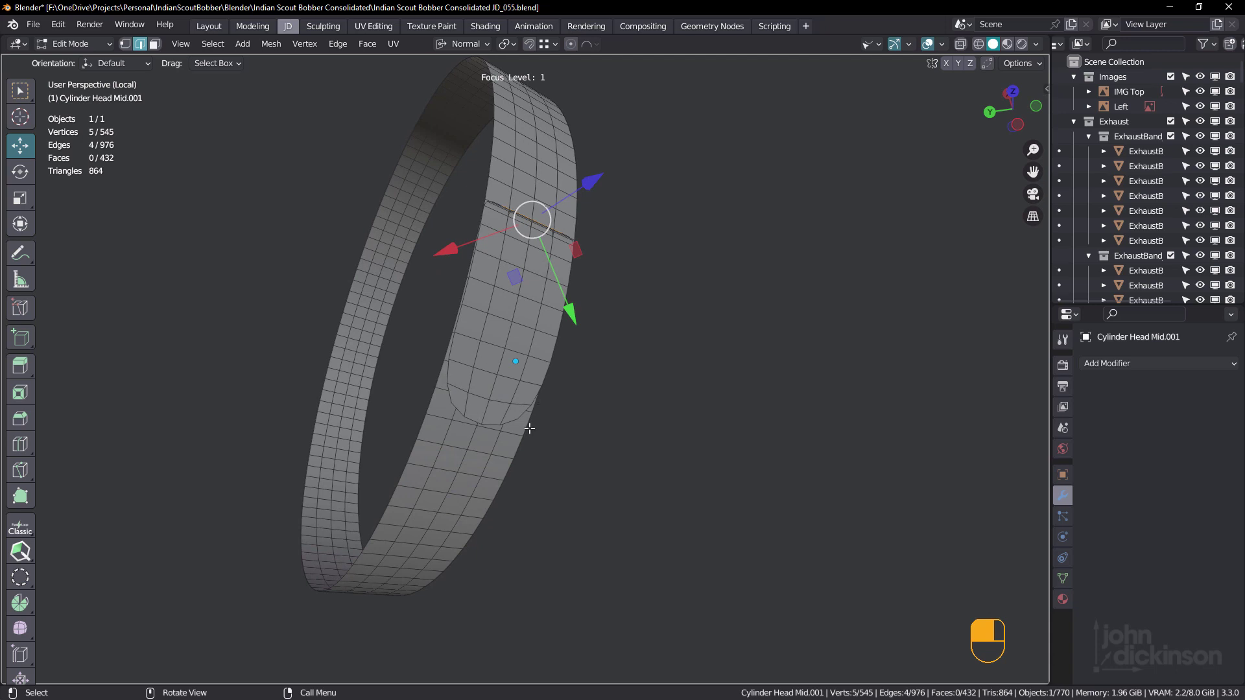
pyautogui.moveTo(521, 395); pyautogui.dragTo(530, 400, button='middle')
# Undo the apply to restore the coarse ring and select a vertex in vertex mode
pyautogui.press('Tab')
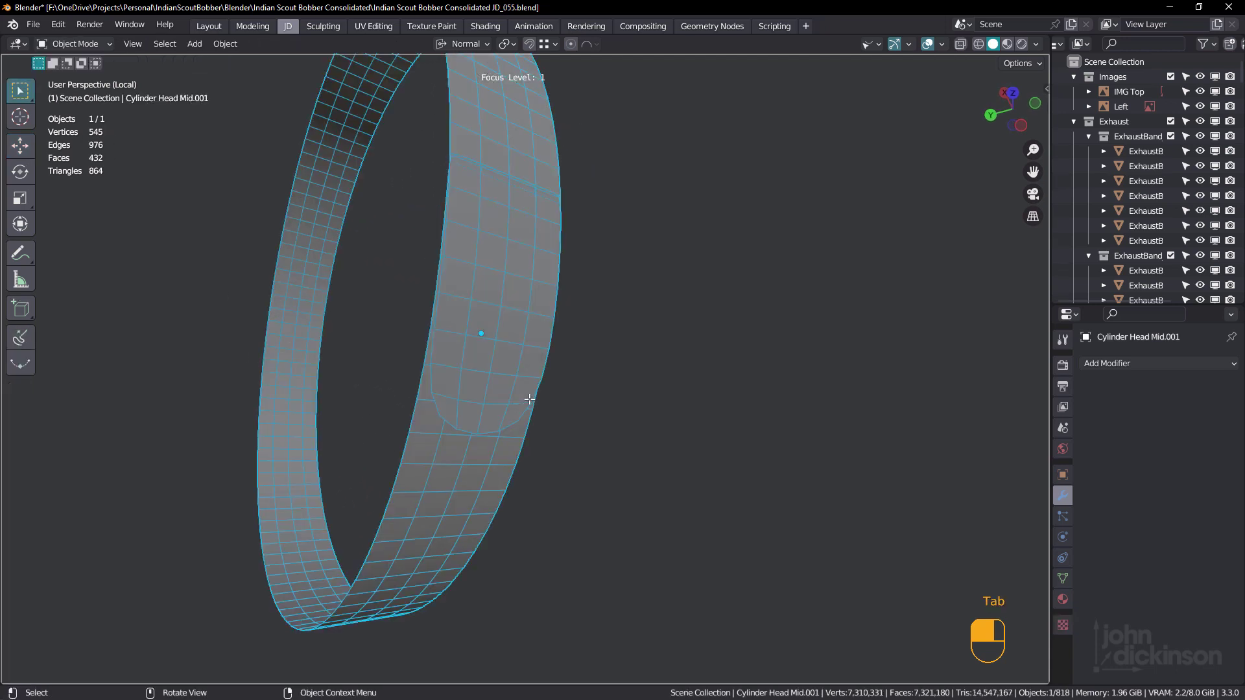
pyautogui.hotkey('ctrl', 'z')
pyautogui.hotkey('ctrl', 'z')
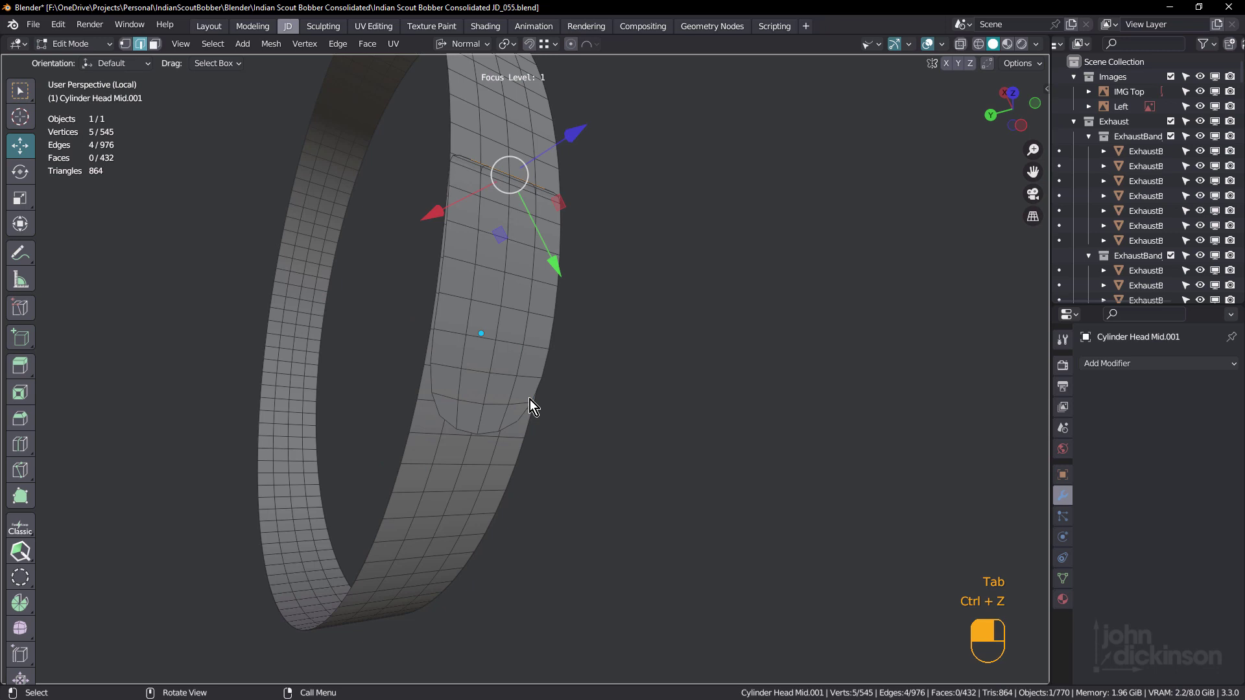
pyautogui.hotkey('ctrl', 'z')
pyautogui.press('Tab')
pyautogui.press('1')
pyautogui.moveTo(475, 421); pyautogui.dragTo(528, 479, button='middle')
pyautogui.click(430, 449)
# Select four vertices around one segment of the ring
pyautogui.keyDown('shift'); pyautogui.click(528, 479); pyautogui.keyUp('shift')
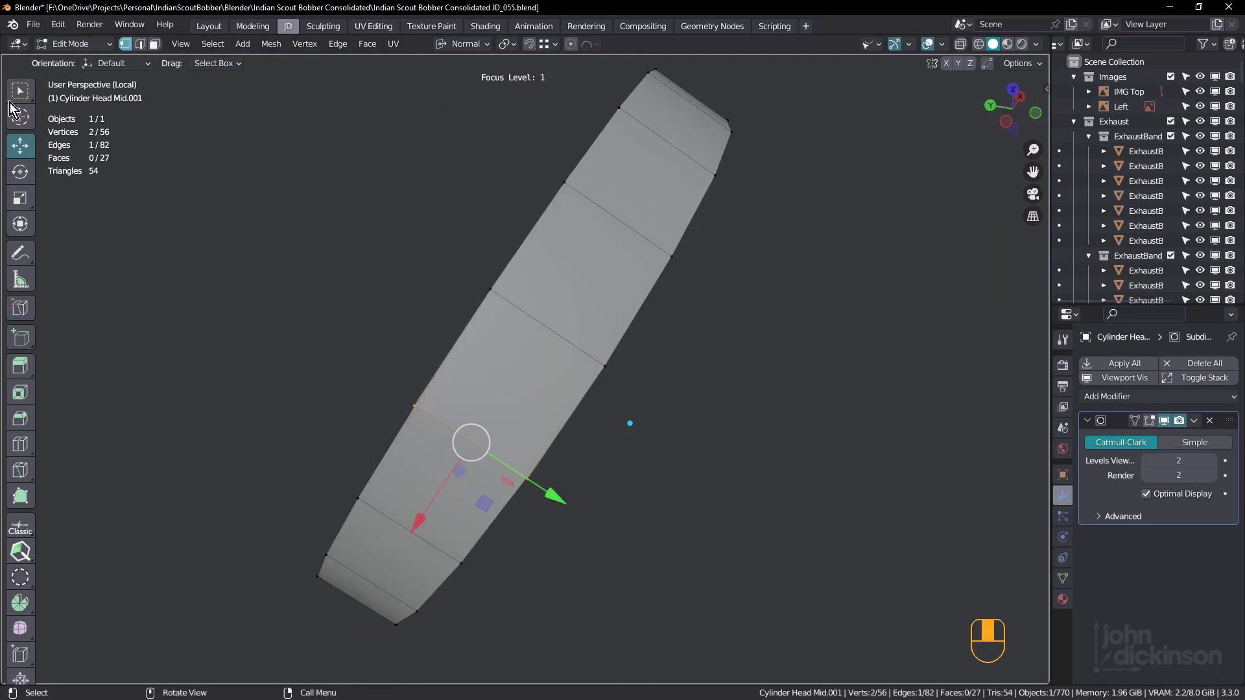
pyautogui.moveTo(25, 90); pyautogui.dragTo(159, 128)
pyautogui.scroll(-2, 517, 316)
pyautogui.moveTo(517, 316); pyautogui.dragTo(489, 253, button='middle')
pyautogui.keyDown('shift'); pyautogui.click(489, 253); pyautogui.keyUp('shift')
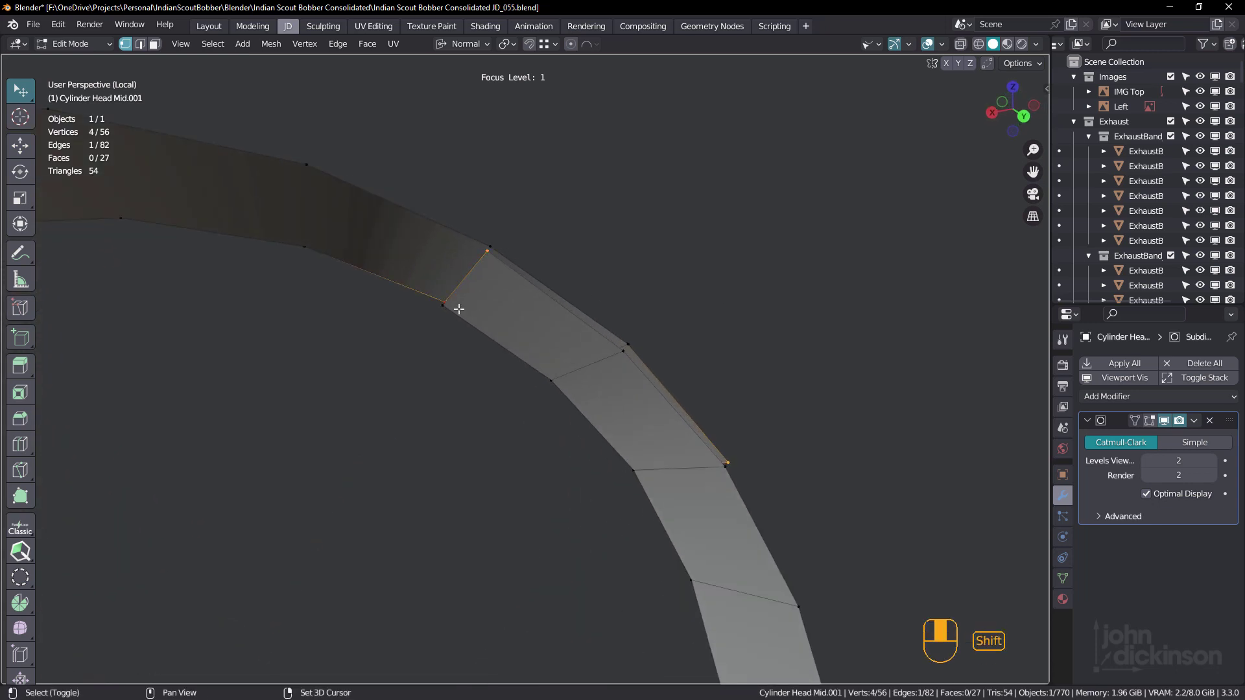
pyautogui.hotkey('ctrl', 'z')
pyautogui.scroll(2, 467, 308)
pyautogui.scroll(-3, 467, 307)
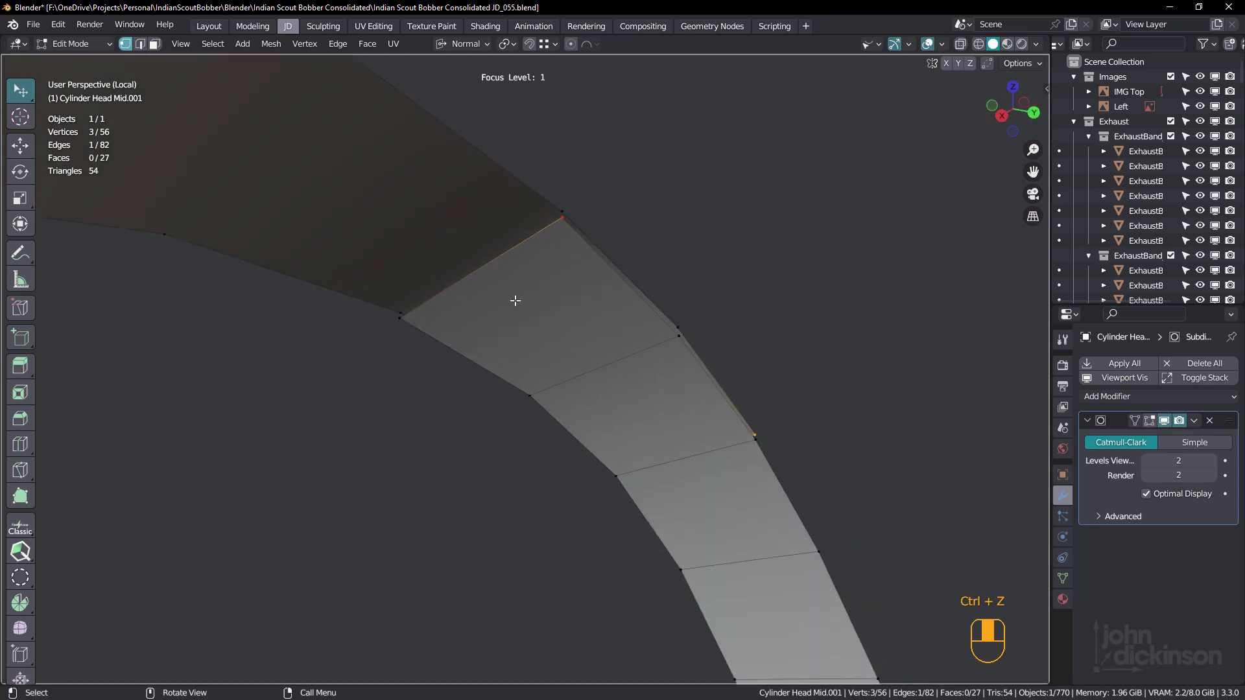
pyautogui.keyDown('shift'); pyautogui.click(396, 317); pyautogui.keyUp('shift')
pyautogui.moveTo(397, 318); pyautogui.dragTo(431, 317, button='middle')
pyautogui.scroll(-5, 297, 331)
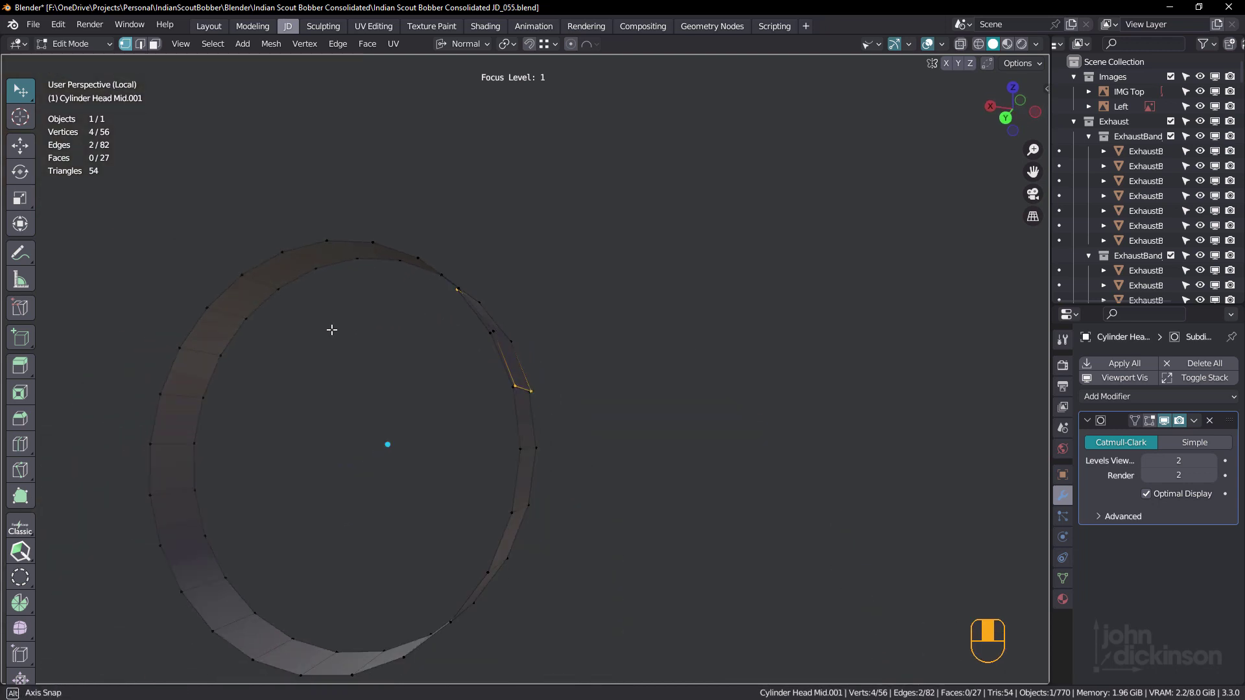
pyautogui.moveTo(297, 331); pyautogui.dragTo(364, 344, button='middle')
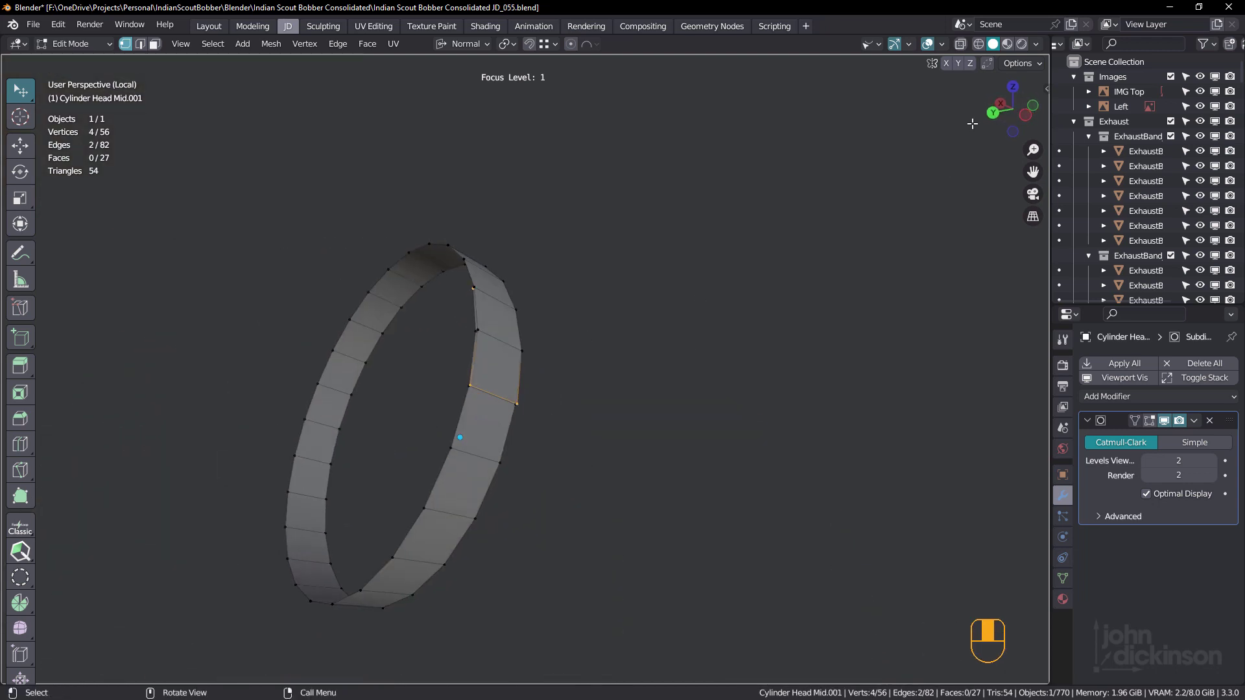
# Set the selected vertices' Mean Vertex Crease to 1.00 in the sidebar
pyautogui.press('n')
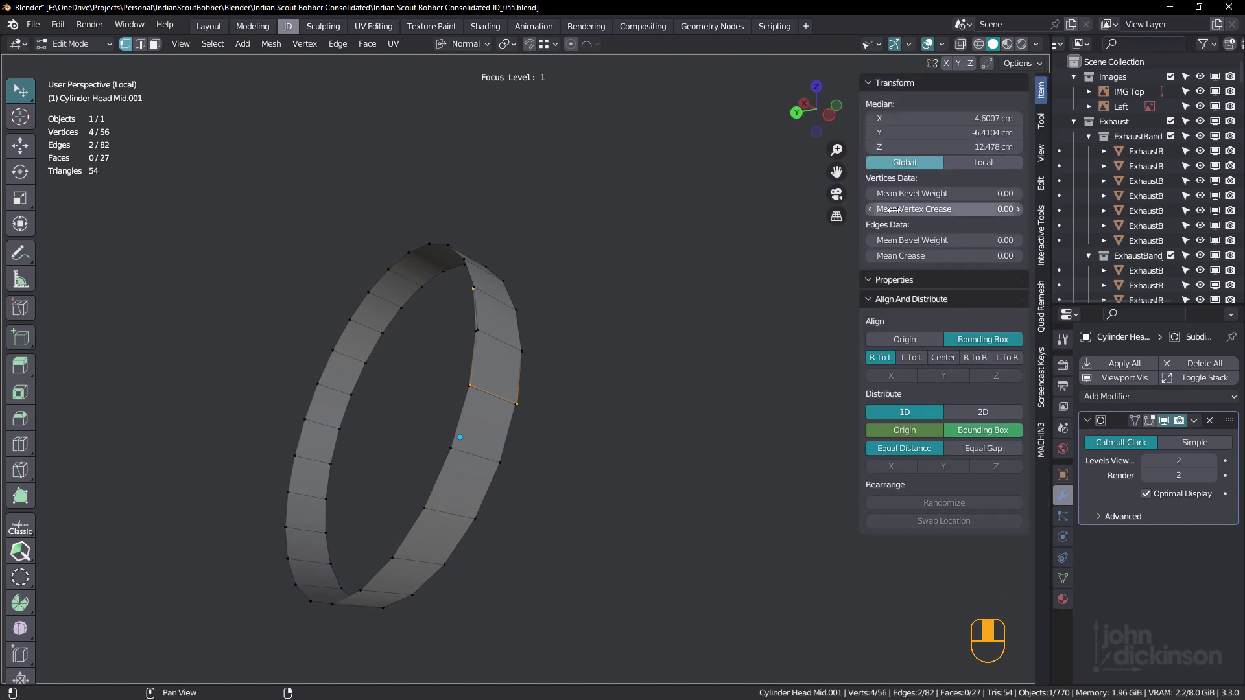
pyautogui.moveTo(965, 212); pyautogui.dragTo(1012, 212)
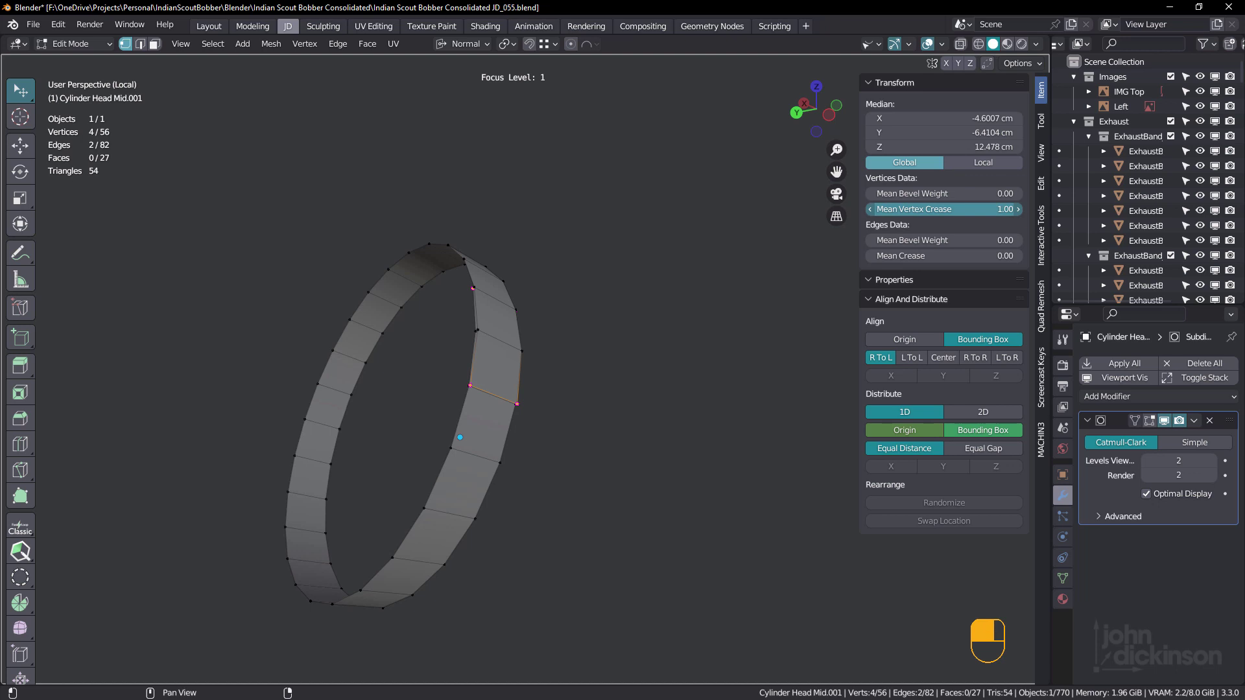
pyautogui.scroll(4, 465, 395)
pyautogui.moveTo(436, 473); pyautogui.dragTo(526, 402, button='middle')
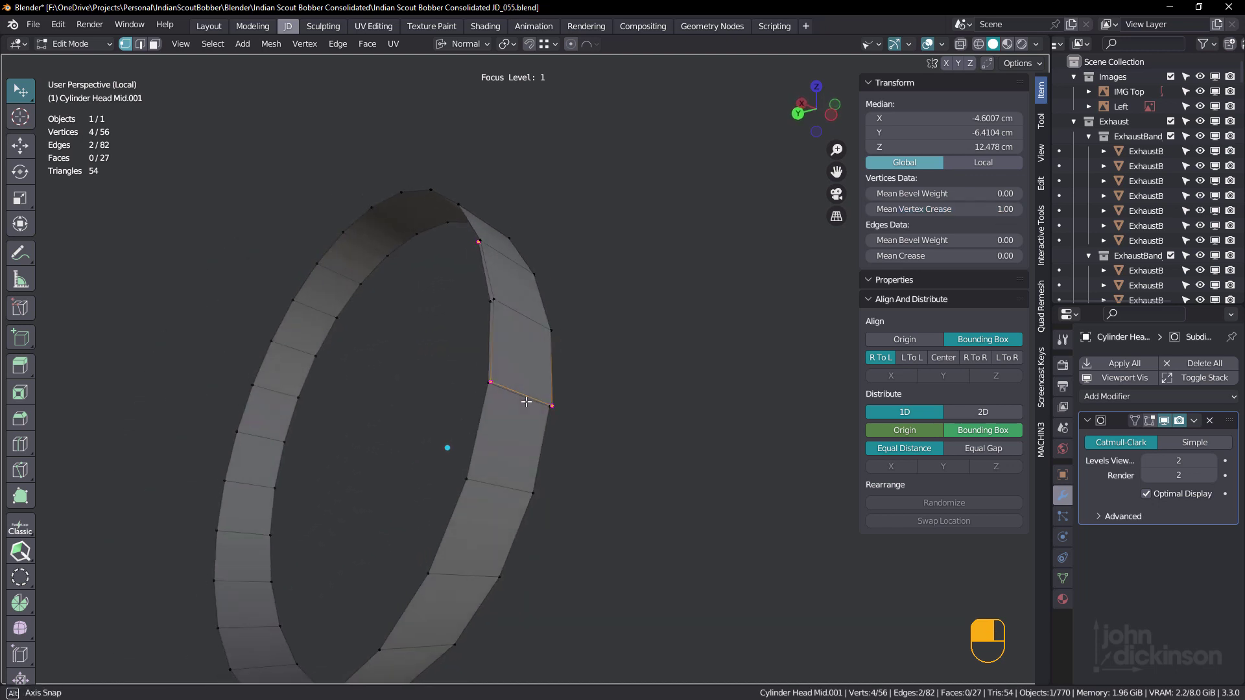
# Apply the Subdivision modifier and inspect the sharp corner at the creased vertices
pyautogui.press('Tab')
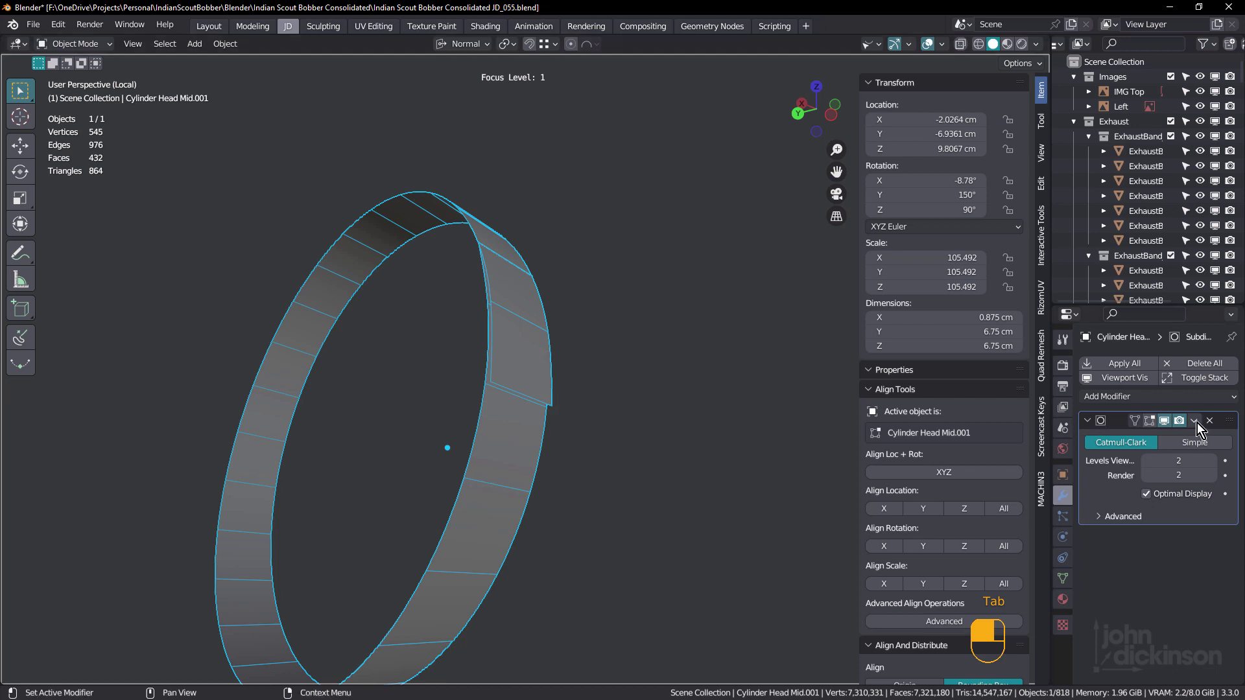
pyautogui.click(1197, 423)
pyautogui.click(1167, 438)
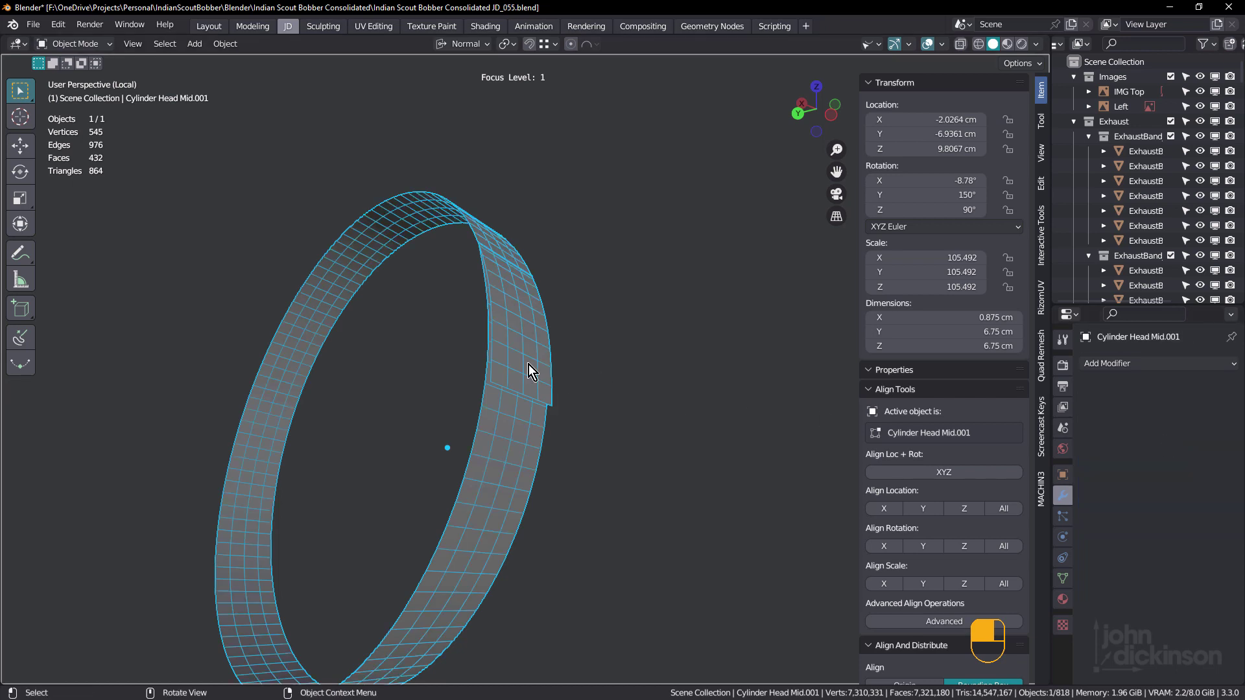
pyautogui.moveTo(524, 361)
pyautogui.mouseDown(button='middle')
pyautogui.moveTo(537, 374)
pyautogui.moveTo(512, 367)
pyautogui.mouseUp(button='middle')
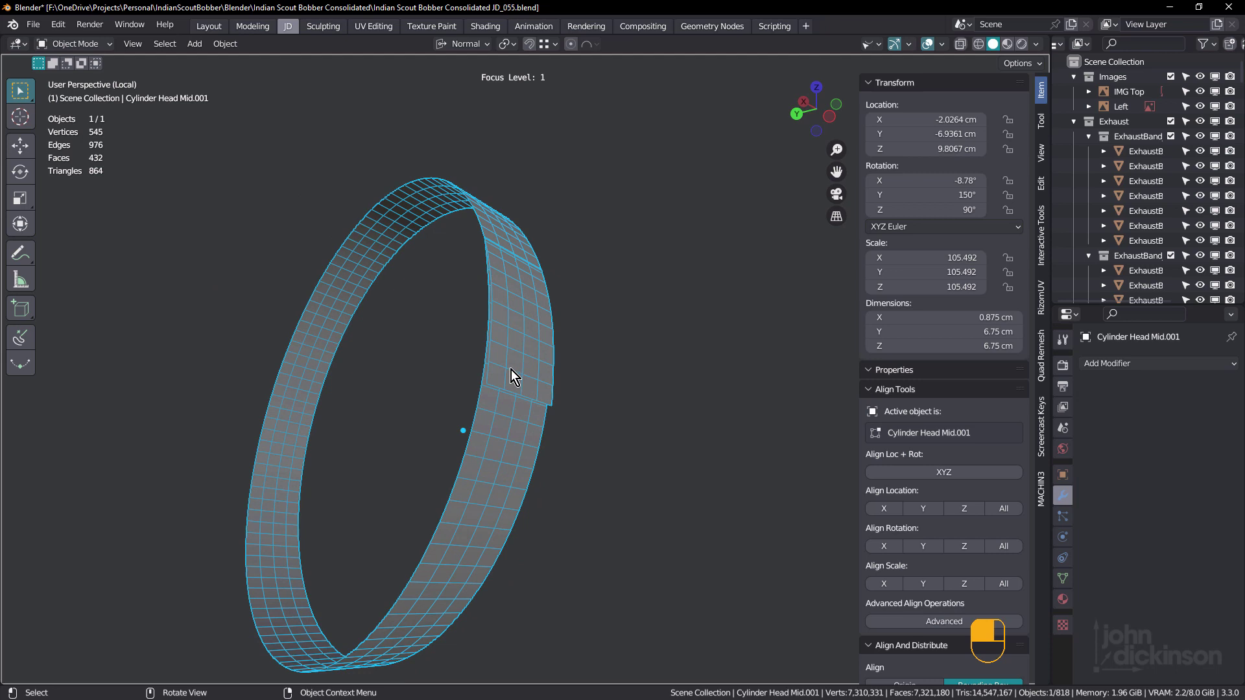
pyautogui.scroll(4, 507, 374)
pyautogui.moveTo(482, 380)
pyautogui.mouseDown(button='middle')
pyautogui.moveTo(504, 387)
pyautogui.moveTo(476, 381)
pyautogui.mouseUp(button='middle')
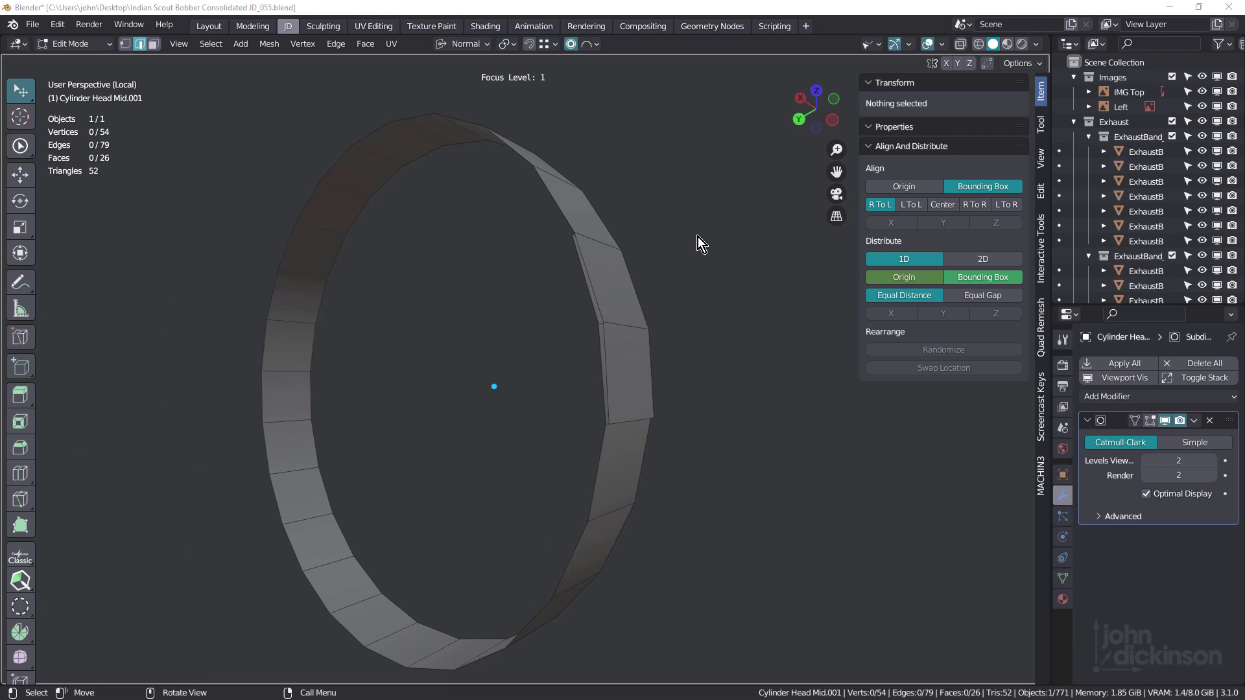
# Select the ring's open boundary loop and set its Mean Crease to 1.00
pyautogui.click(598, 306)
pyautogui.keyDown('alt'); pyautogui.click(598, 306); pyautogui.keyUp('alt')
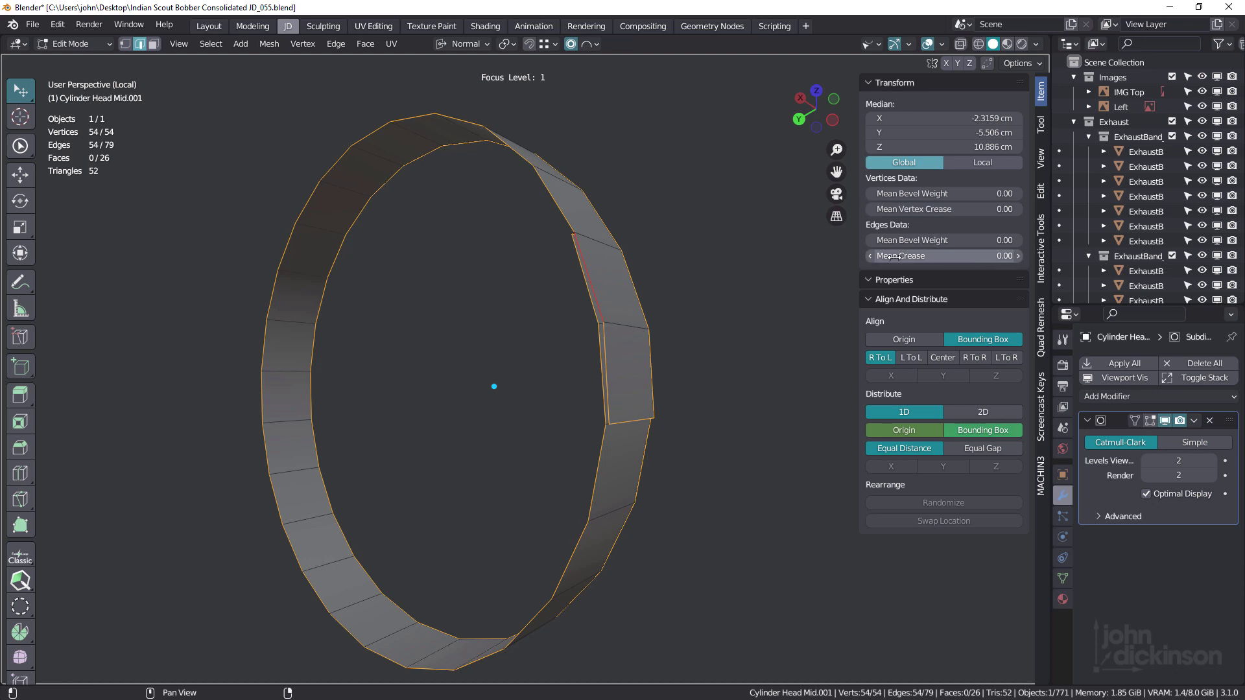
pyautogui.moveTo(981, 259); pyautogui.dragTo(1009, 256)
pyautogui.click(723, 328)
# Apply the ring's Subdivision modifier, yielding a 525-vertex, 416-face mesh
pyautogui.press('Tab')
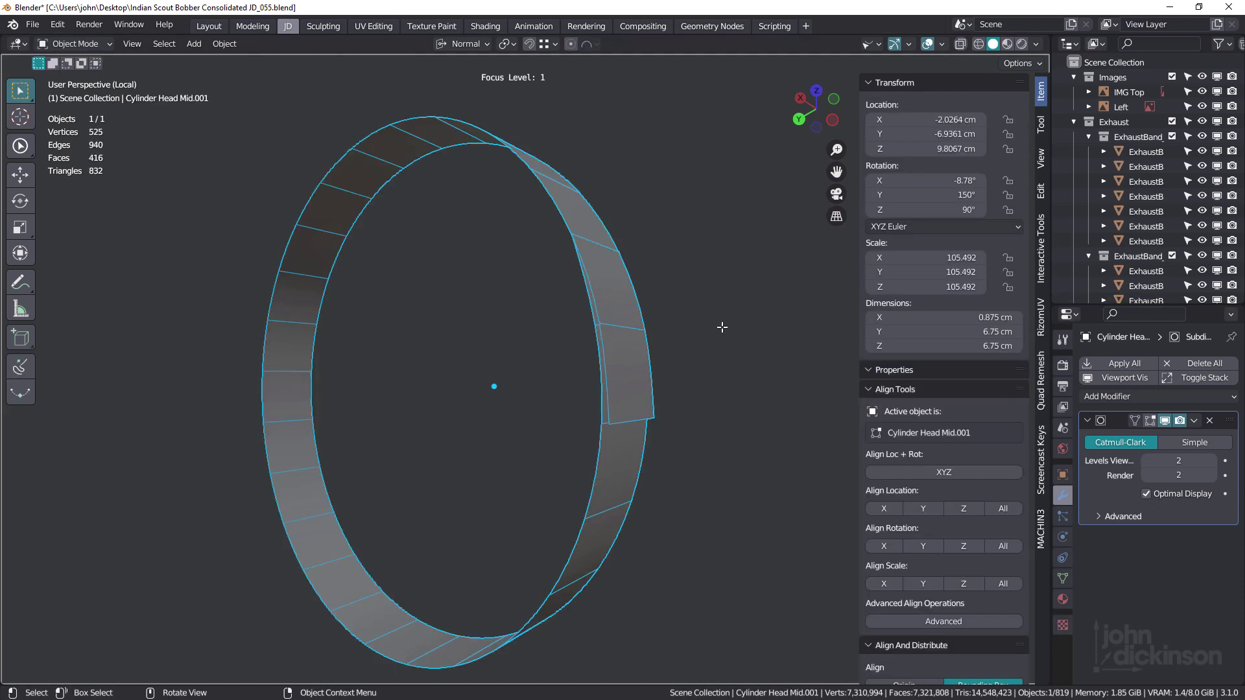
pyautogui.click(1195, 422)
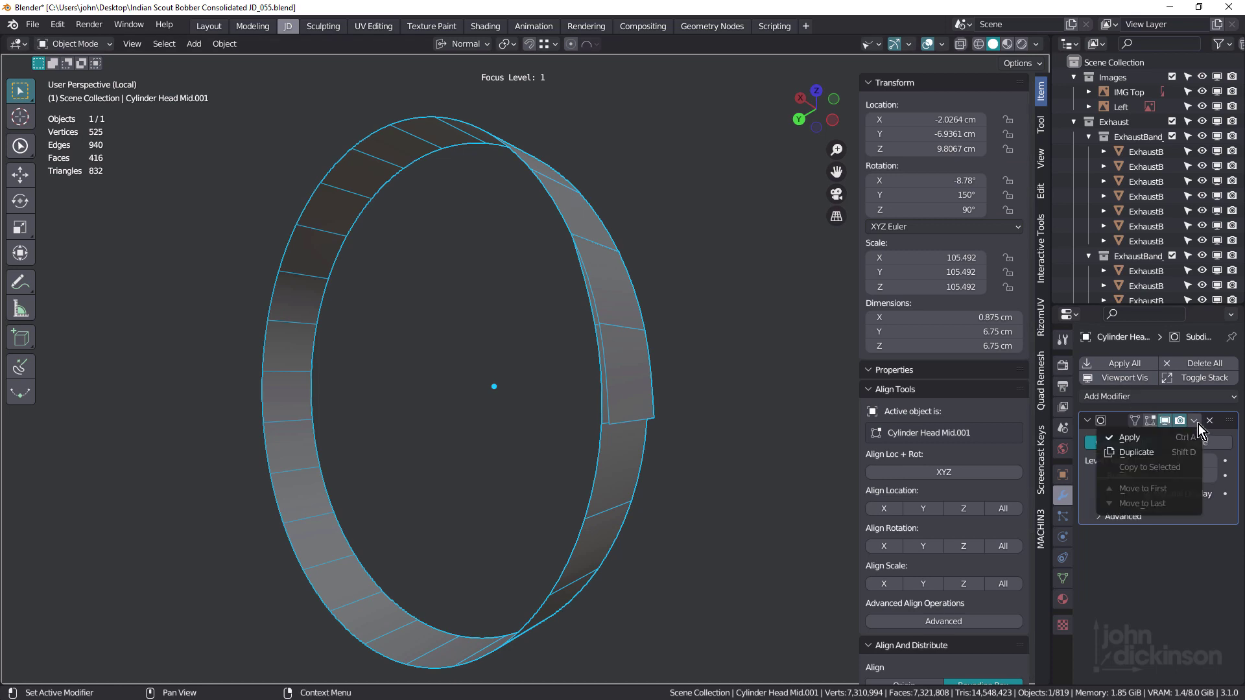
pyautogui.click(1164, 433)
pyautogui.moveTo(638, 384); pyautogui.dragTo(599, 384, button='middle')
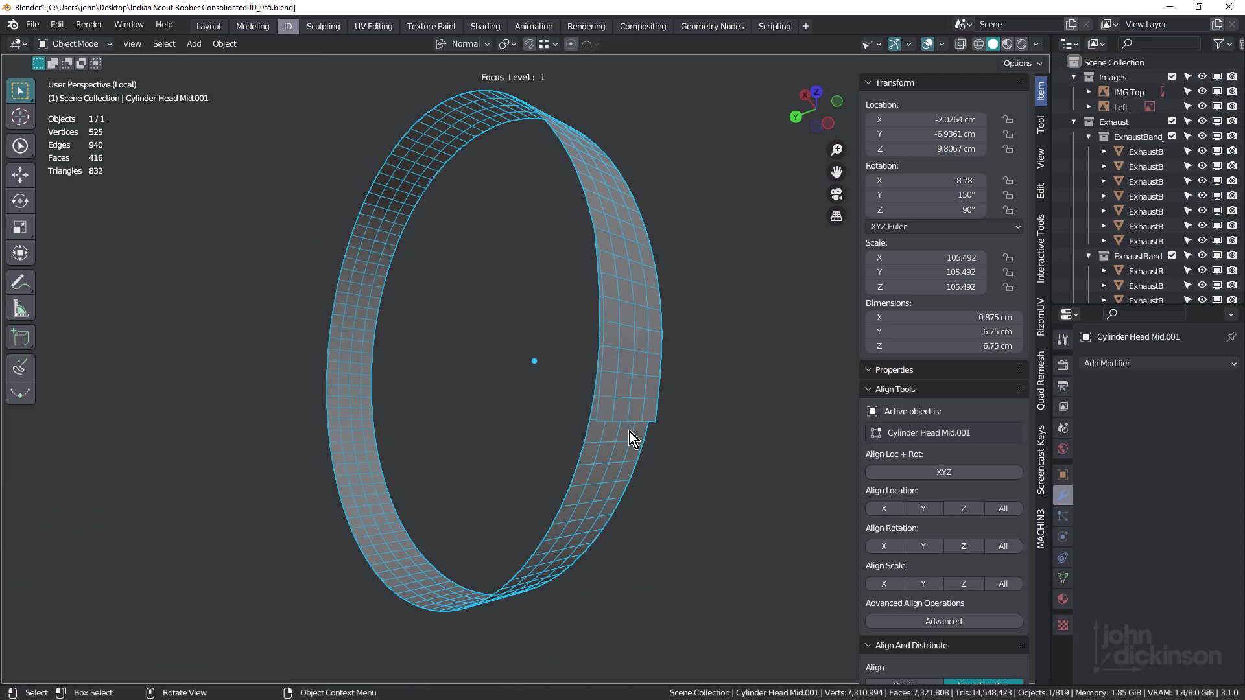
# Deselect everything and zoom and pan in on the INDIAN letters in IndianScoutLogo.blend
pyautogui.click(724, 391)
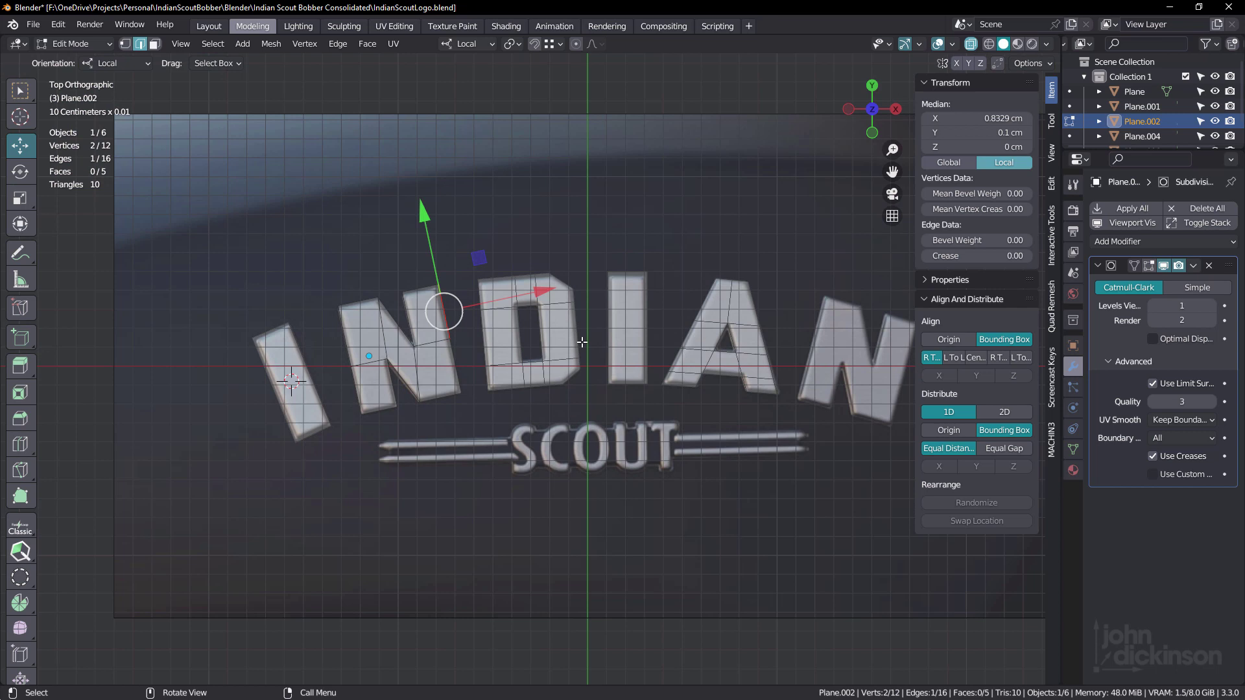
pyautogui.scroll(4, 370, 356)
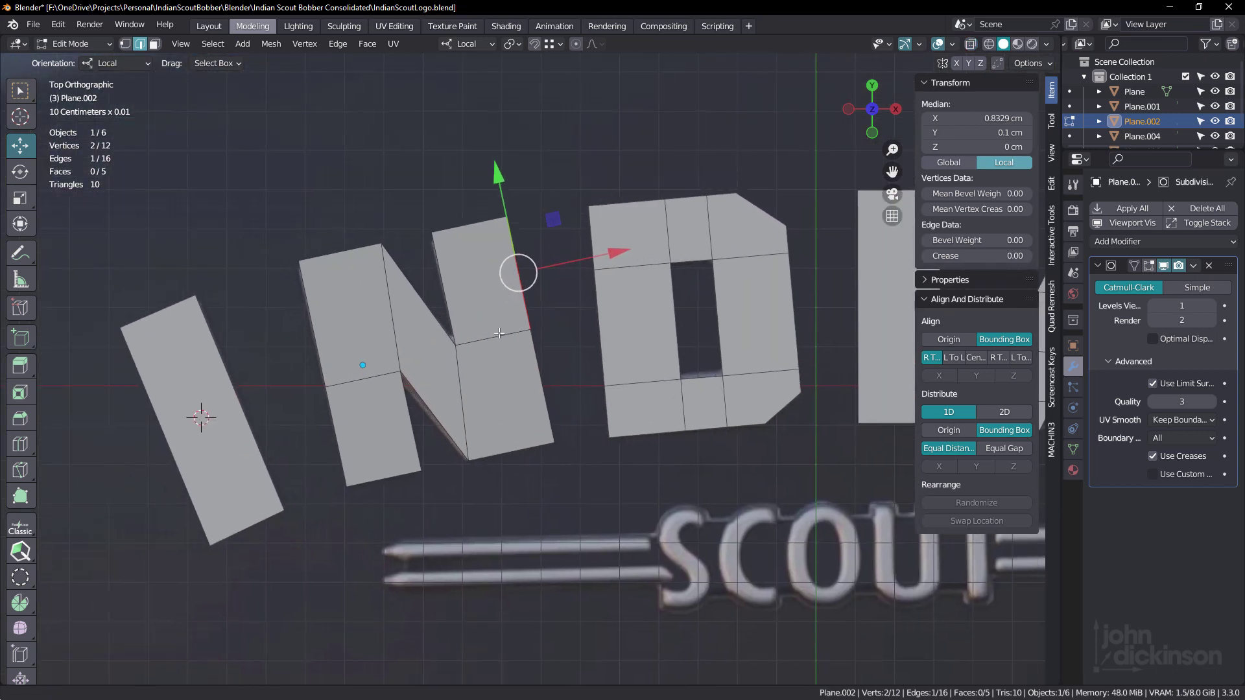
pyautogui.keyDown('shift'); pyautogui.moveTo(458, 332); pyautogui.dragTo(504, 312, button='middle'); pyautogui.keyUp('shift')
pyautogui.scroll(1, 505, 311)
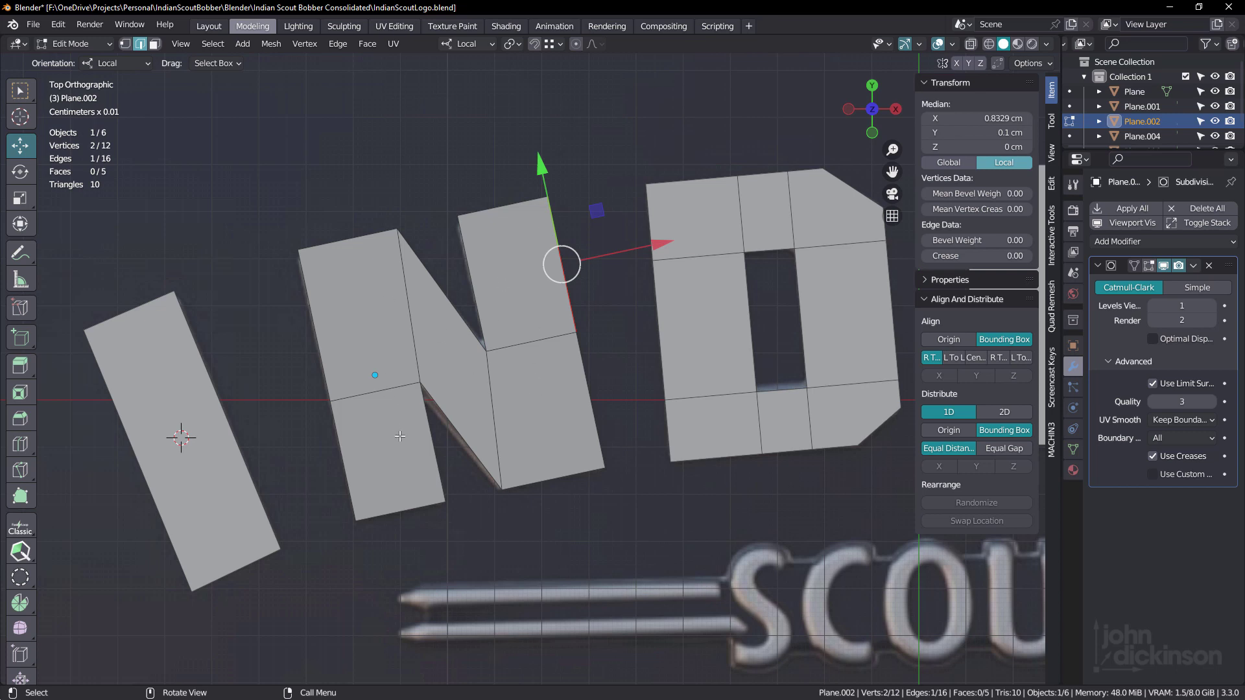
# Select the whole N mesh and set its edges' Mean Crease to 1.00
pyautogui.keyDown('alt'); pyautogui.click(479, 317); pyautogui.keyUp('alt')
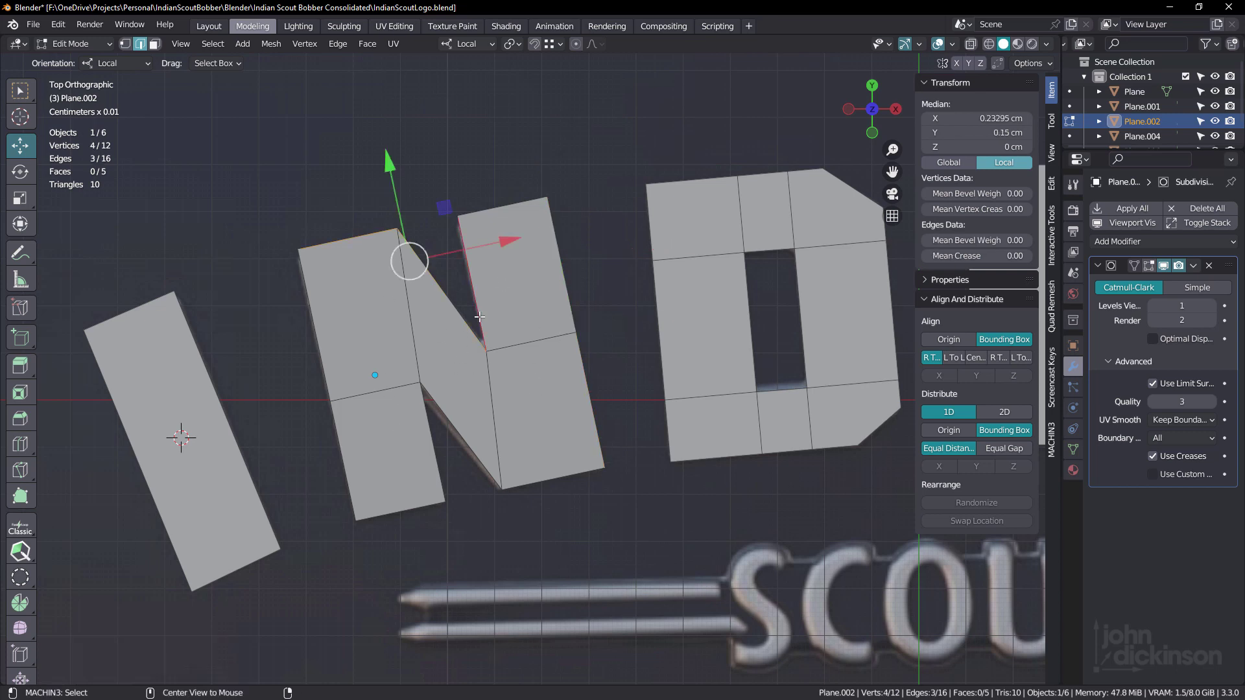
pyautogui.keyDown('alt'); pyautogui.click(480, 317); pyautogui.keyUp('alt')
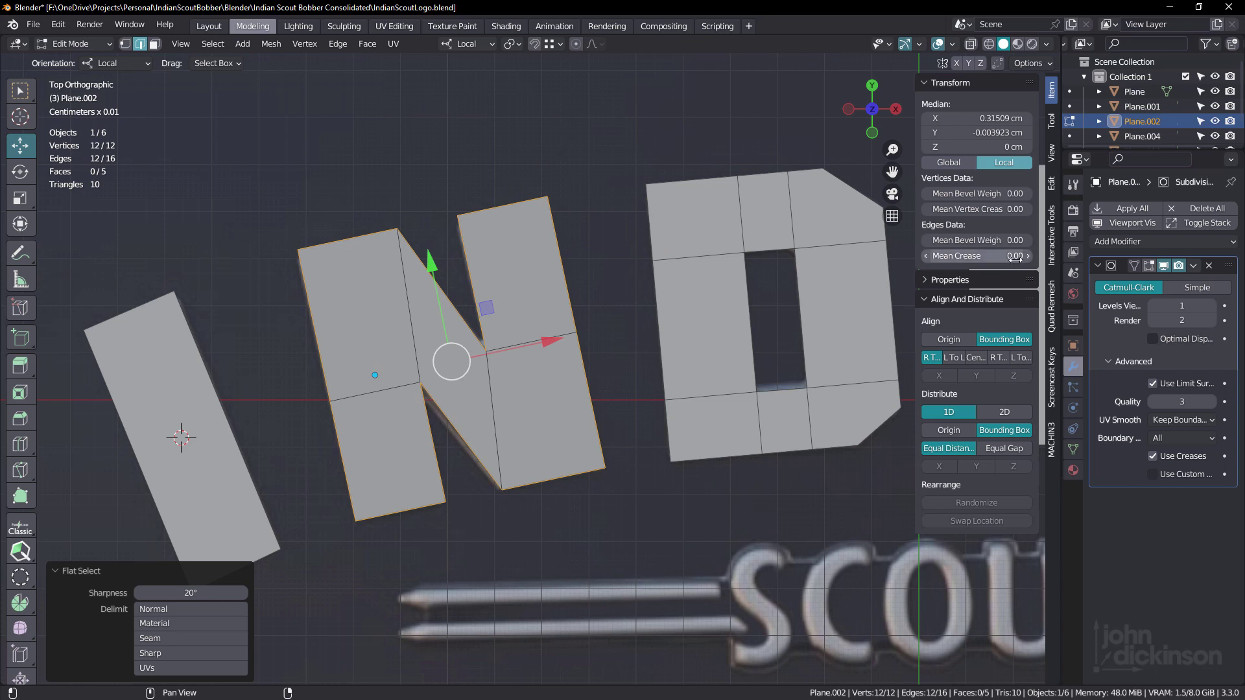
pyautogui.moveTo(1015, 257); pyautogui.dragTo(1015, 257)
# Apply the N's Subdivision modifier and re-enter Edit Mode to view it in perspective
pyautogui.press('Tab')
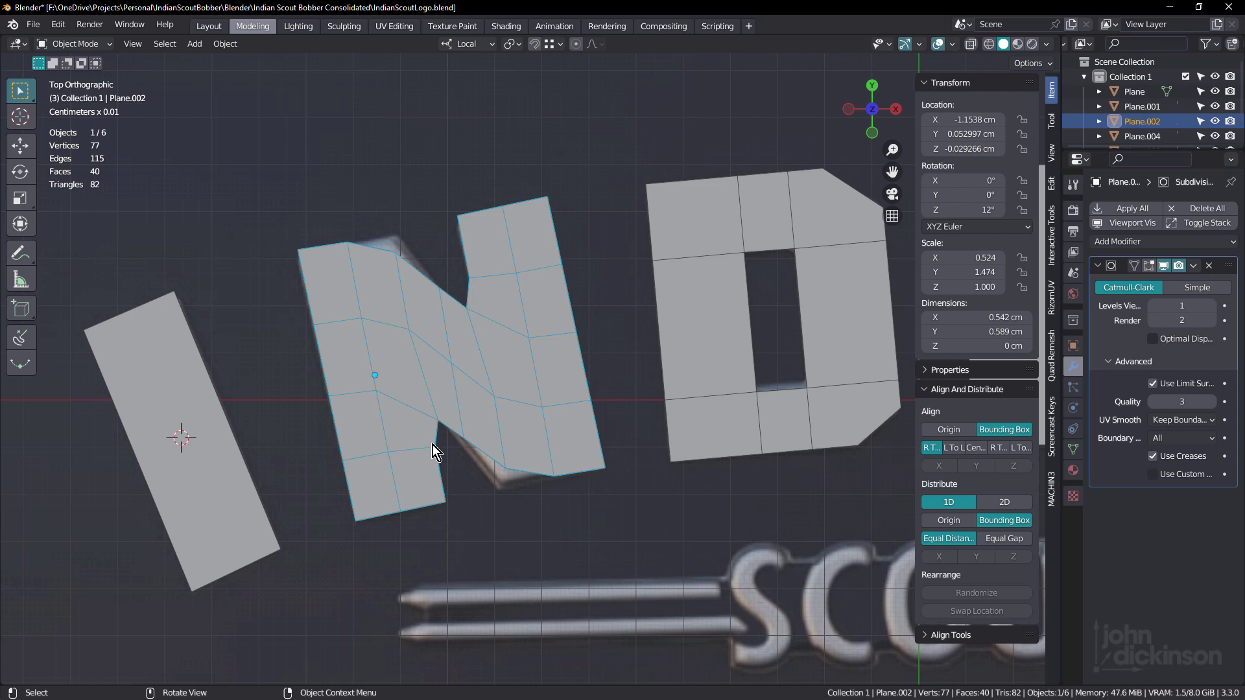
pyautogui.click(1193, 265)
pyautogui.click(1166, 280)
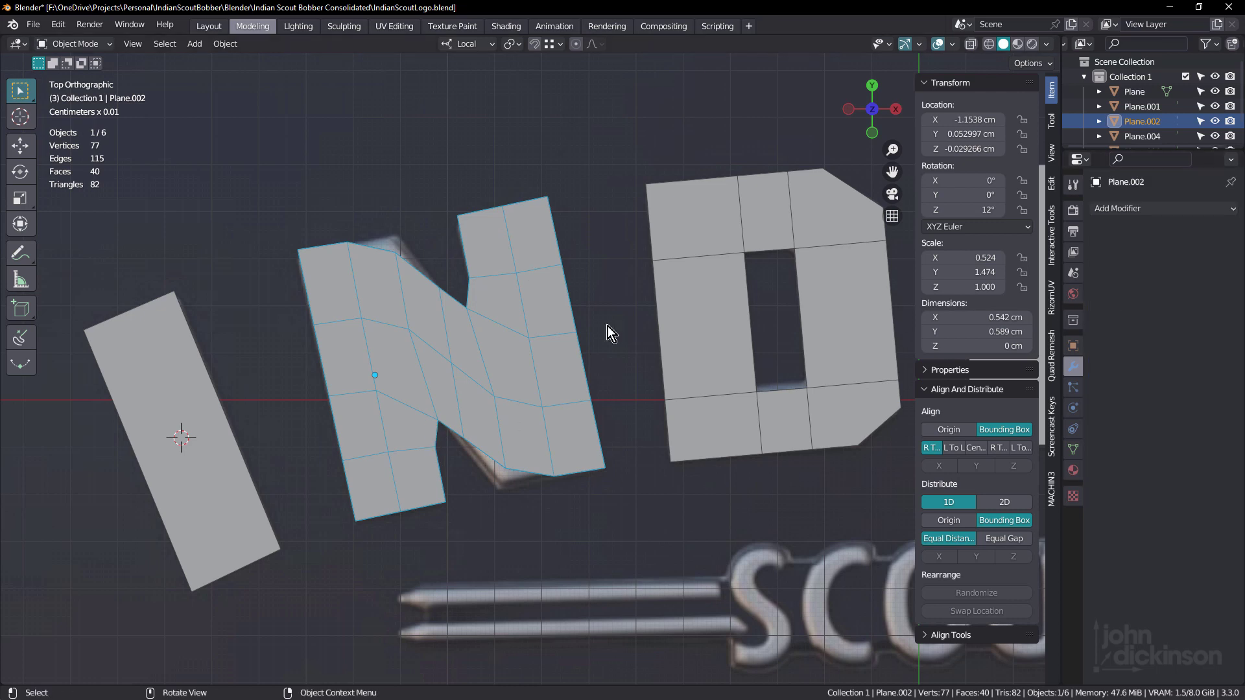
pyautogui.press('Tab')
pyautogui.moveTo(584, 337); pyautogui.dragTo(519, 350, button='middle')
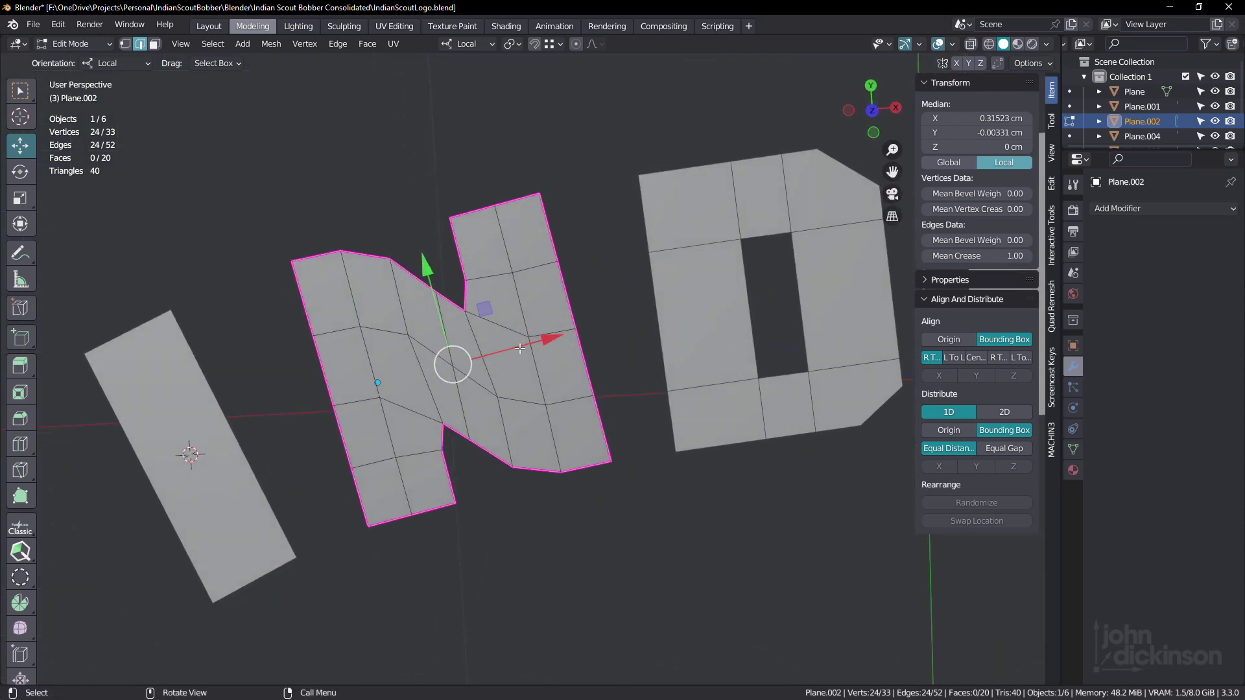
# Select all of the N and reset its edge Mean Crease to 0
pyautogui.press('Tab')
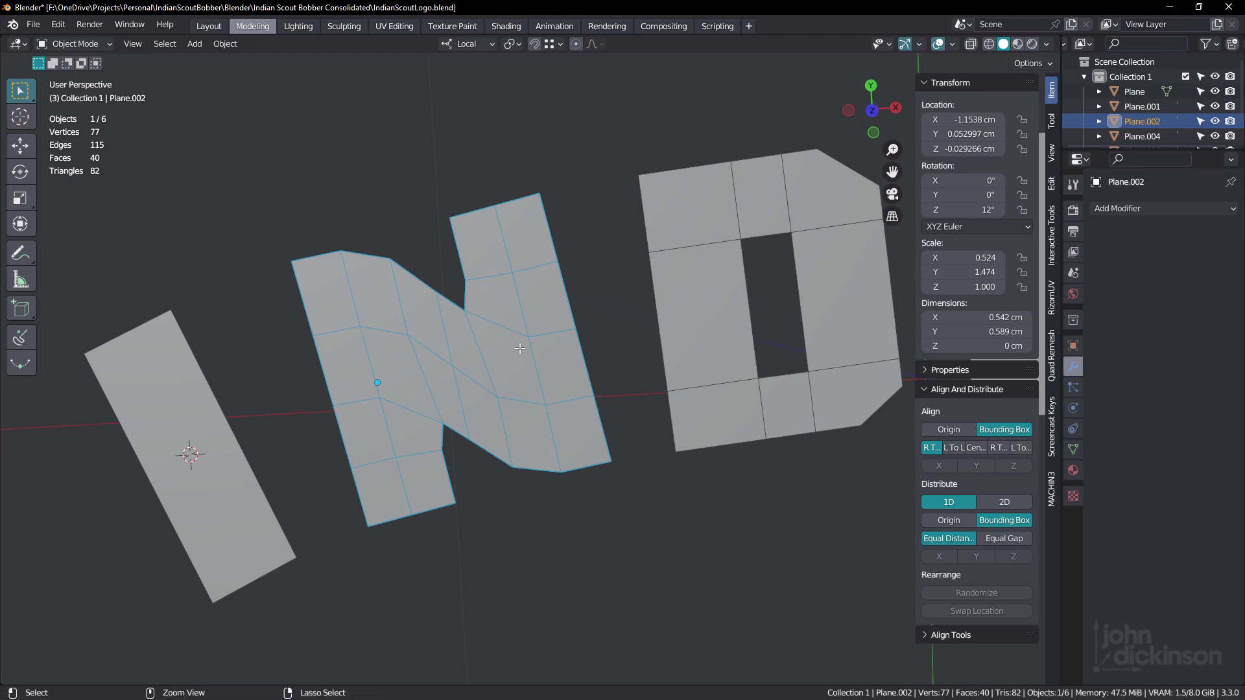
pyautogui.press('Tab')
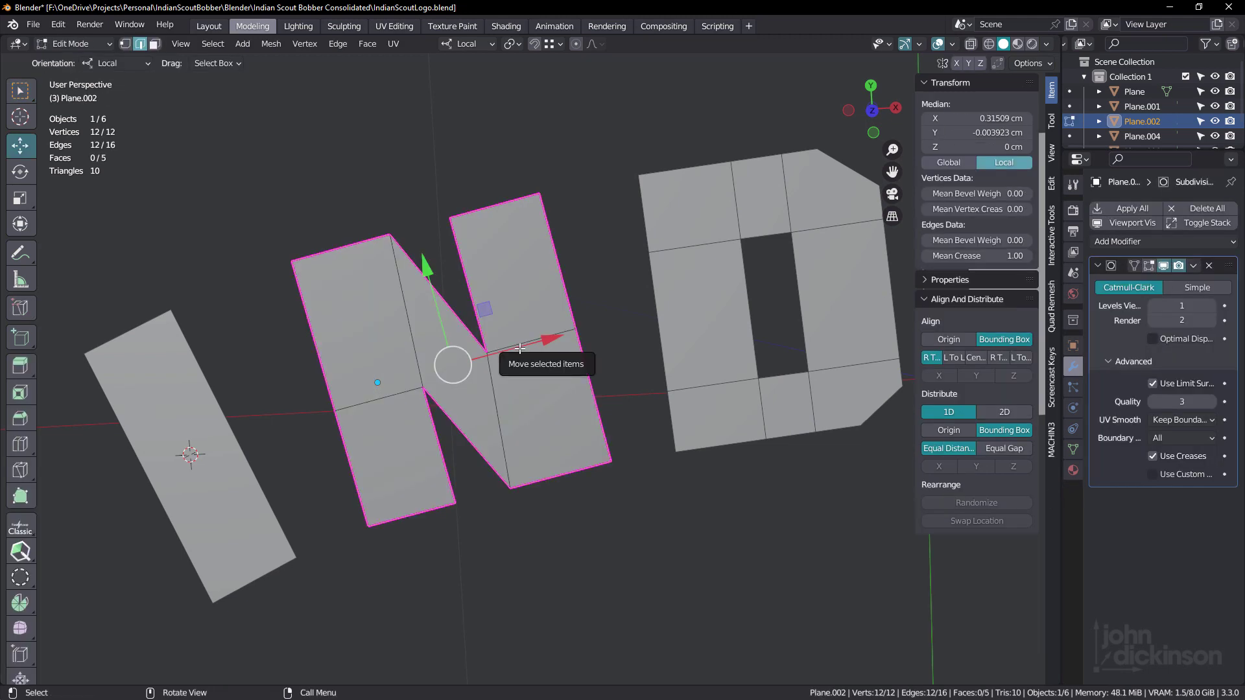
pyautogui.press('a')
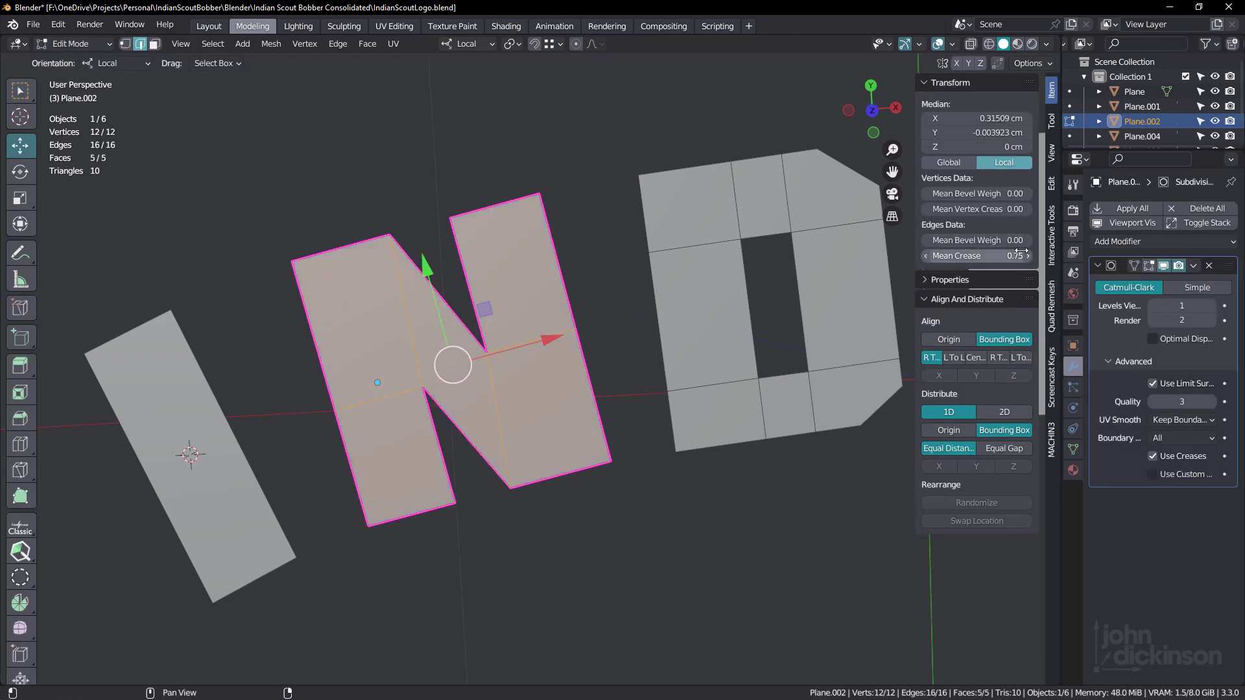
pyautogui.moveTo(1020, 259); pyautogui.dragTo(992, 258)
# Give the N's vertices a Mean Vertex Crease of 1.00 and preview in Object Mode
pyautogui.press('1')
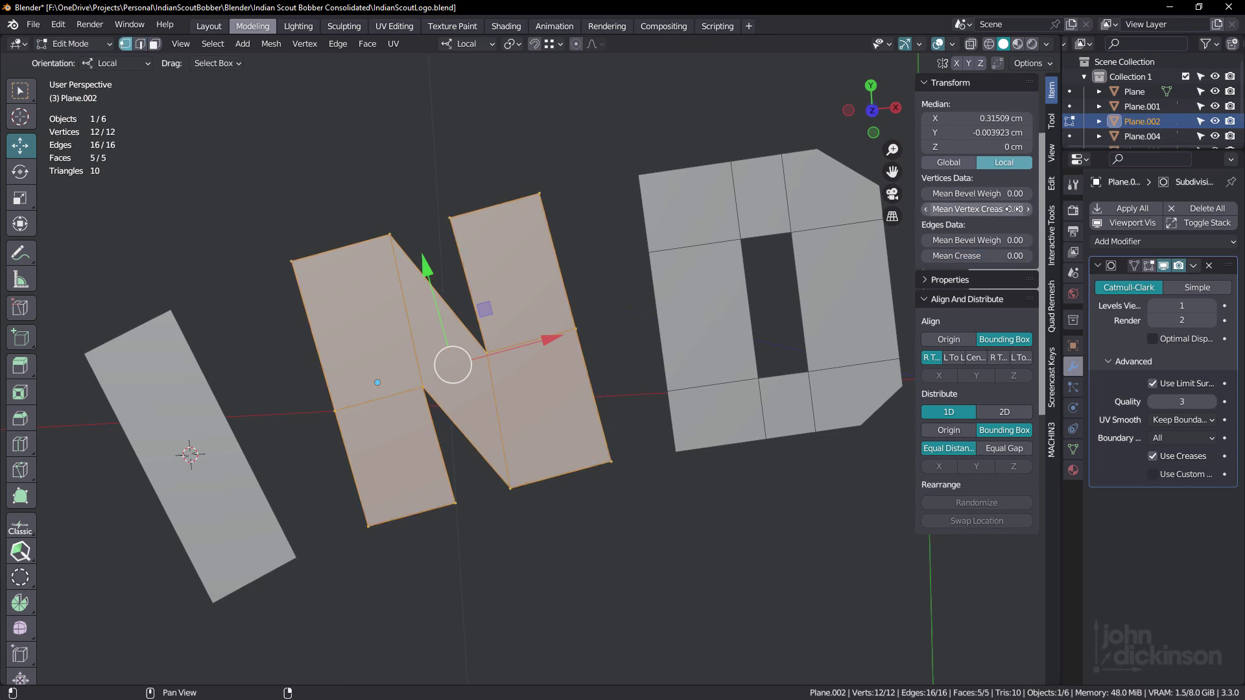
pyautogui.moveTo(1013, 209); pyautogui.dragTo(1044, 208)
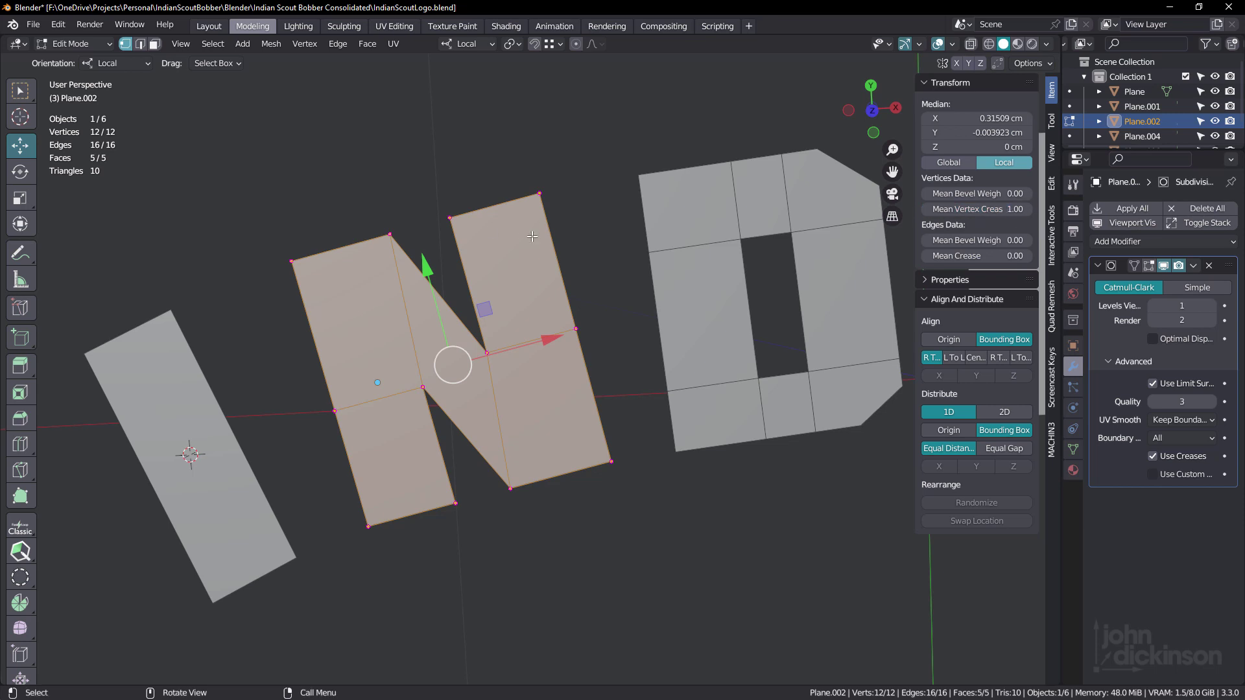
pyautogui.press('Tab')
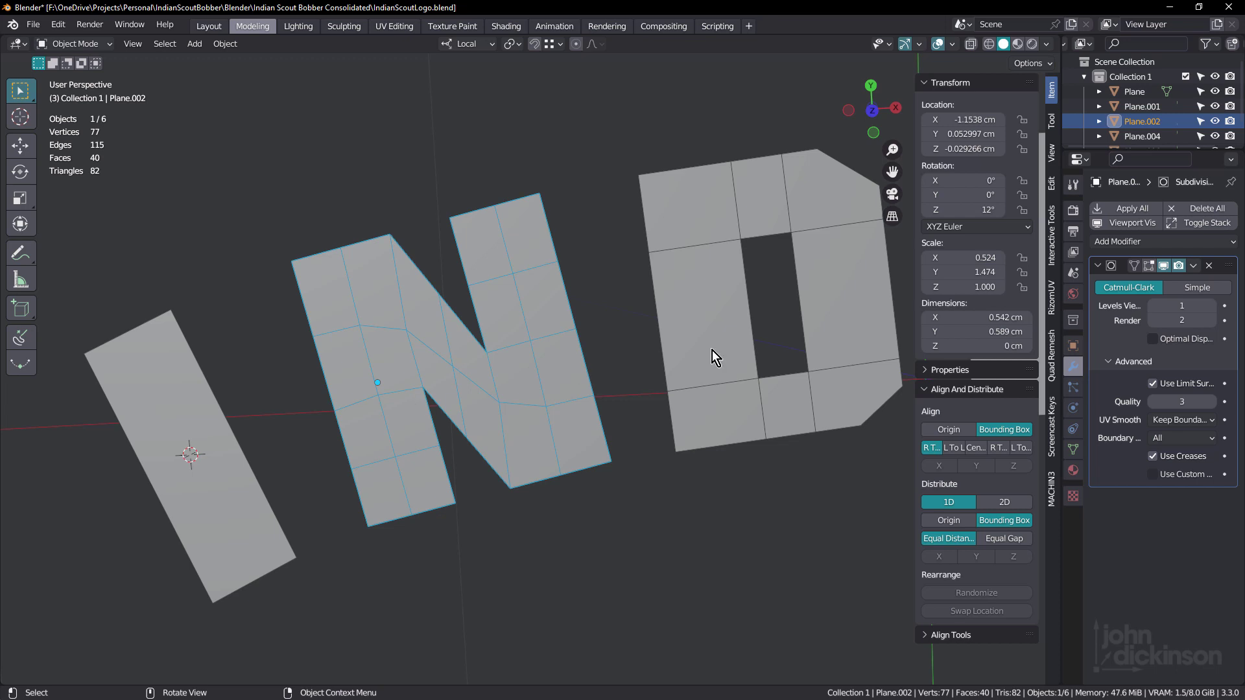
# Apply the N's subdivision and extrude its faces upward into a solid letter
pyautogui.click(1194, 269)
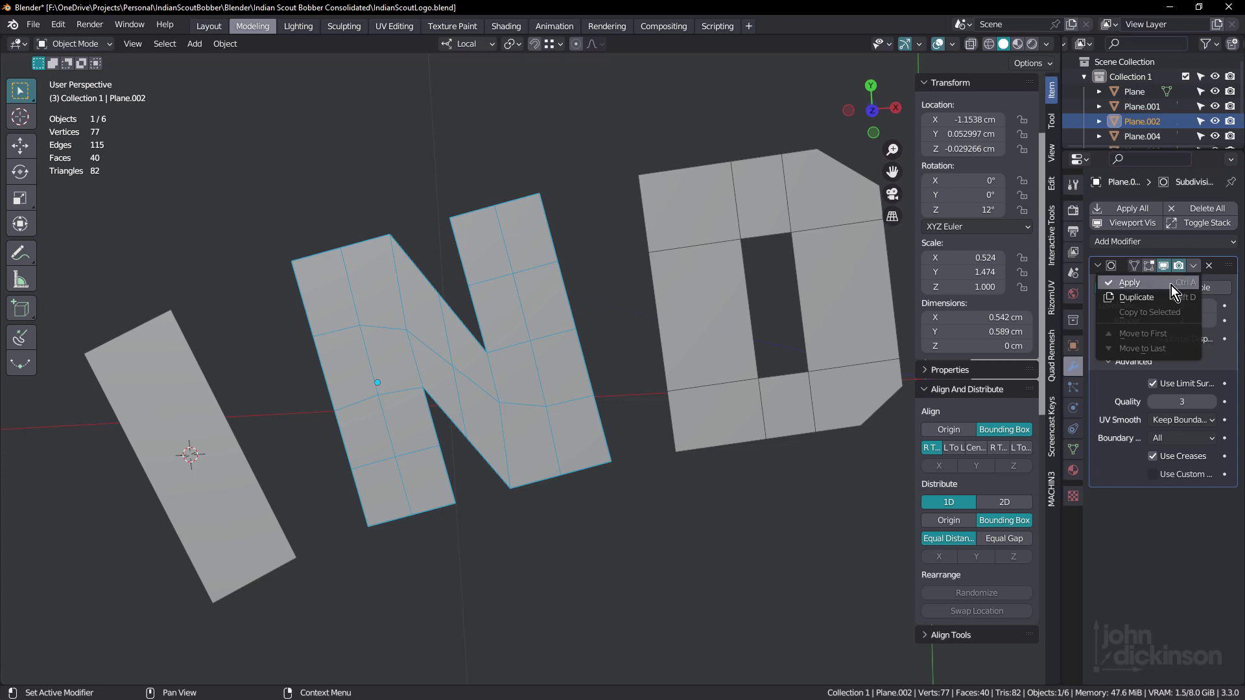
pyautogui.click(1148, 284)
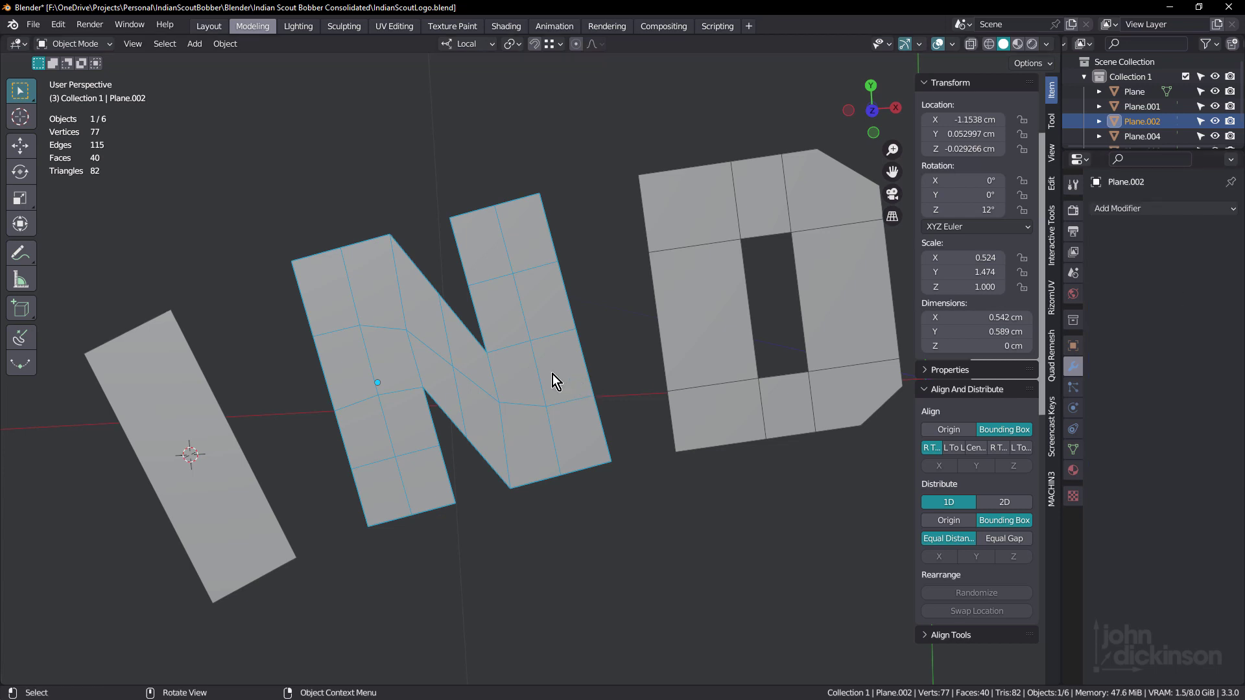
pyautogui.press('Tab')
pyautogui.moveTo(553, 375); pyautogui.dragTo(613, 350, button='middle')
pyautogui.press('e')
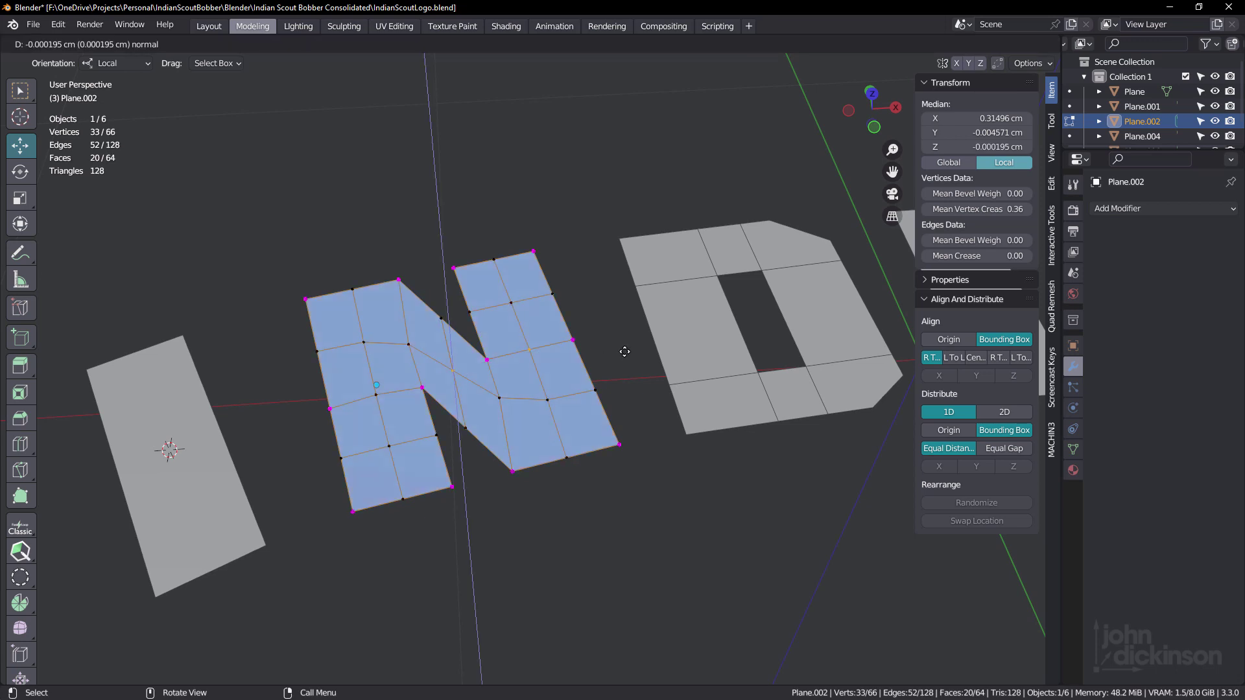
pyautogui.click(633, 316)
# Select the N's sharp edges and bevel them with 2 segments
pyautogui.press('2')
pyautogui.click(583, 327)
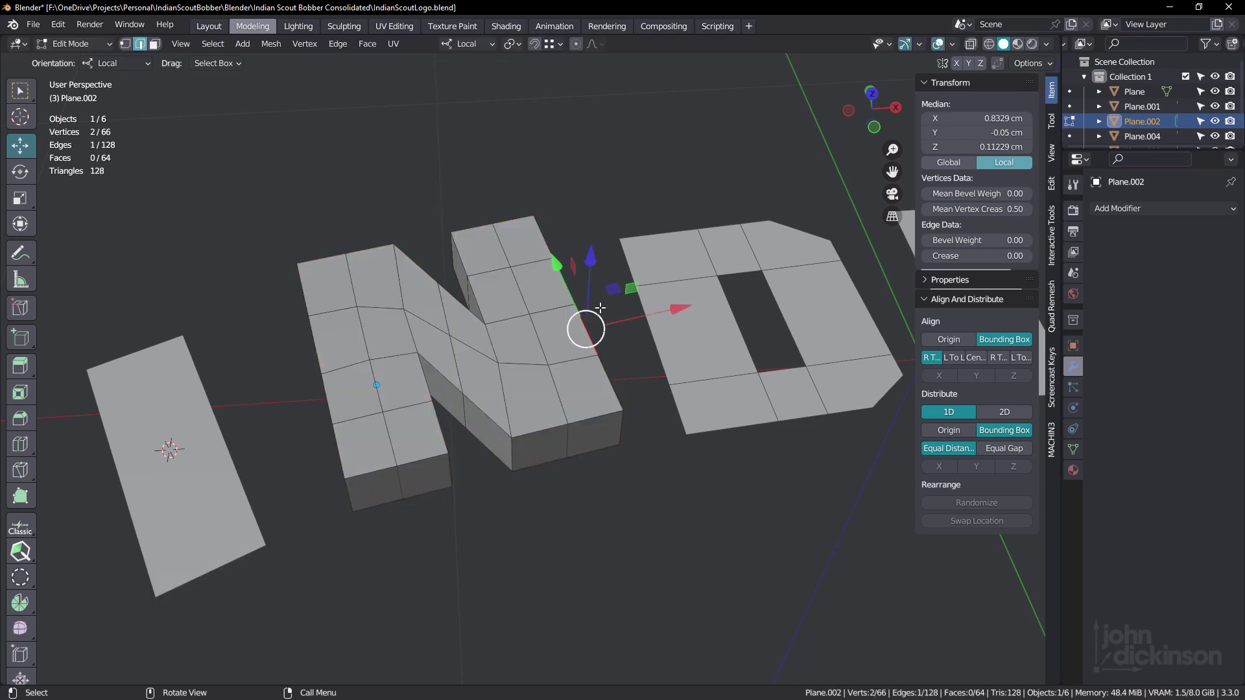
pyautogui.press('F3')
pyautogui.click(698, 335)
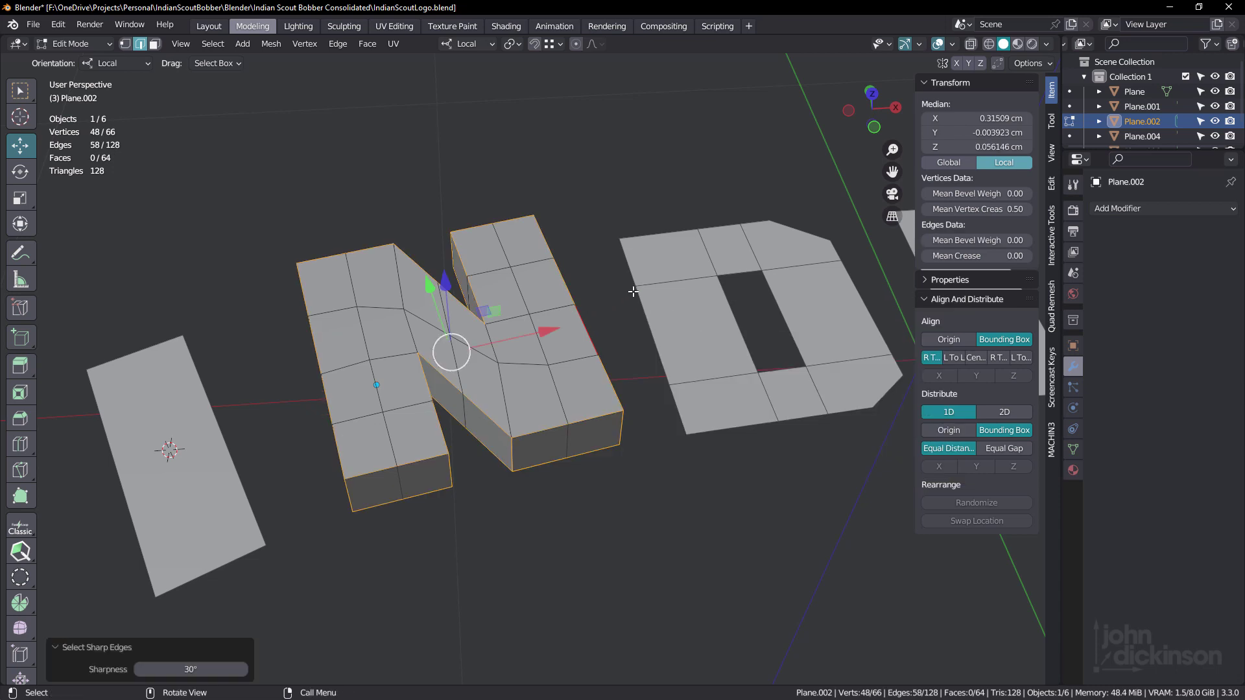
pyautogui.hotkey('ctrl', 'b')
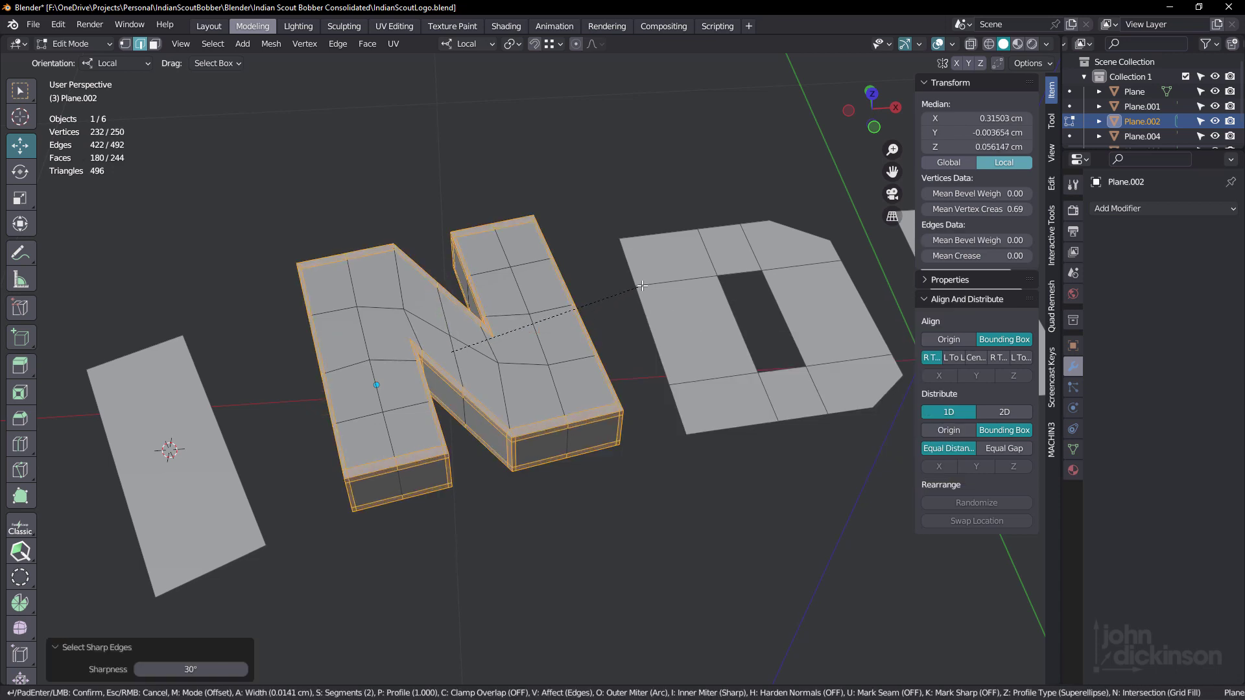
pyautogui.click(643, 285)
# Knife-cut two new edges between vertices across the N's diagonal face
pyautogui.scroll(3, 663, 244)
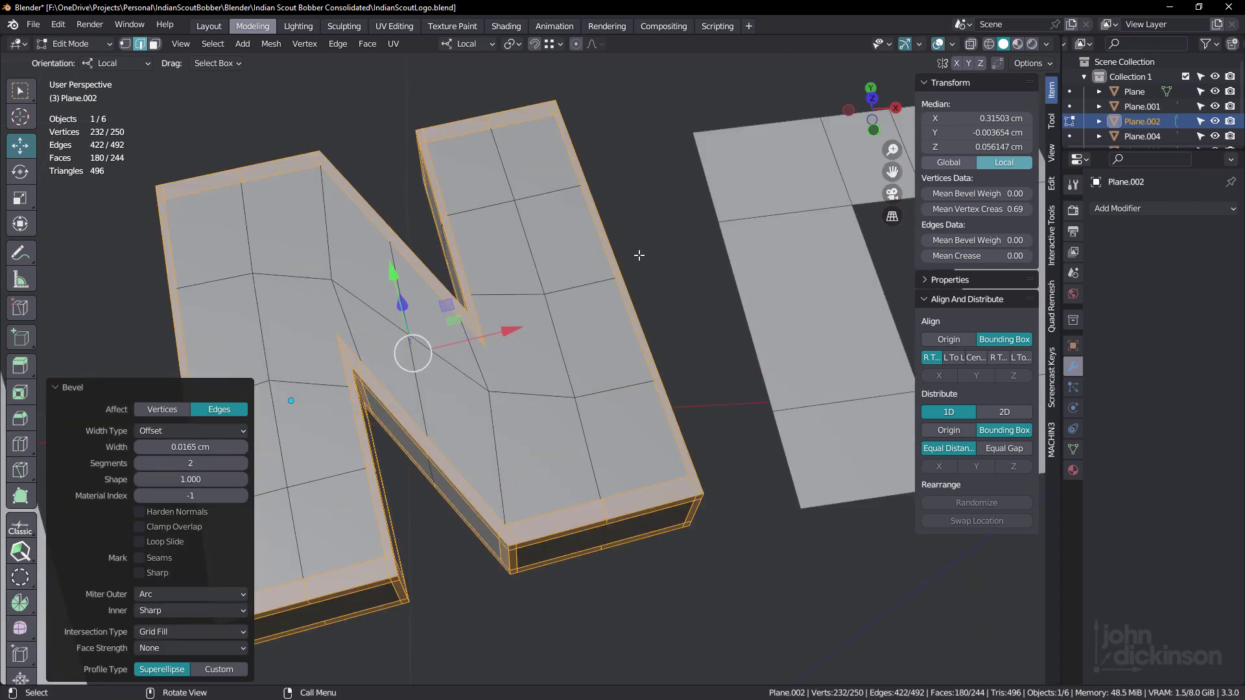
pyautogui.click(623, 283)
pyautogui.press('k')
pyautogui.click(486, 347)
pyautogui.click(575, 397)
pyautogui.rightClick(337, 334)
pyautogui.click(336, 334)
pyautogui.click(252, 273)
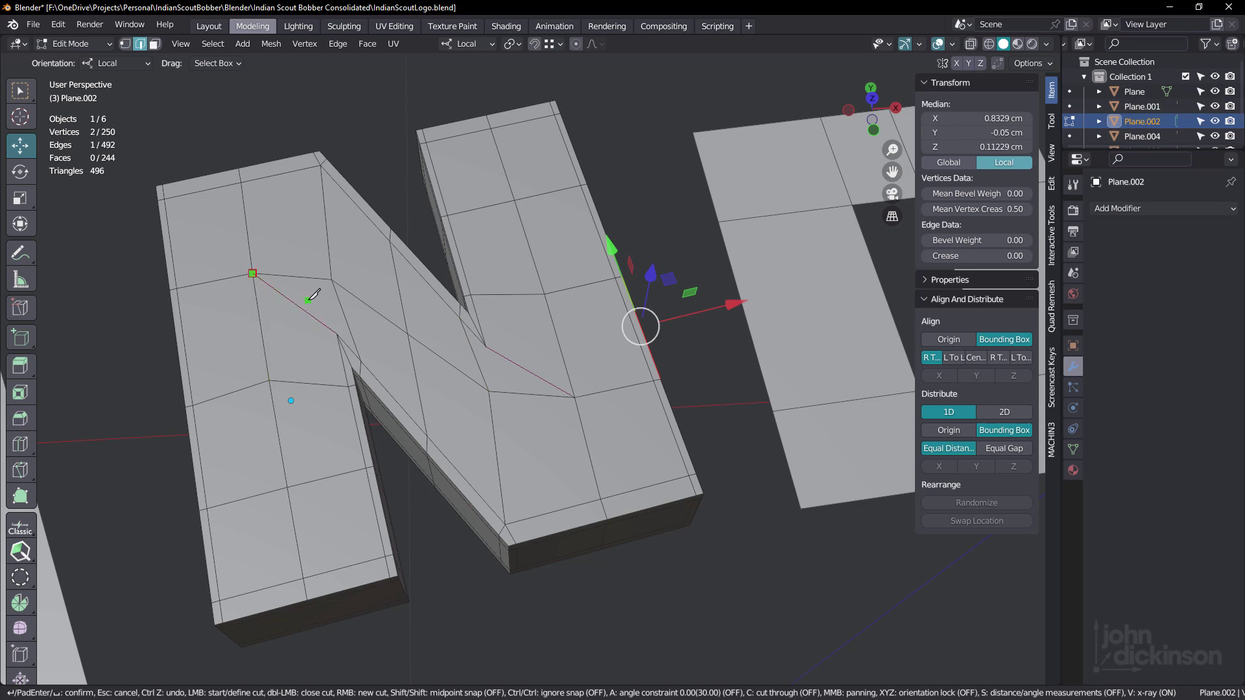
pyautogui.press('Return')
pyautogui.press('Tab')
pyautogui.moveTo(383, 315); pyautogui.dragTo(383, 340, button='middle')
# Give the N a Subdivision Surface modifier at viewport level 2 and shade it auto smooth
pyautogui.scroll(-5, 402, 331)
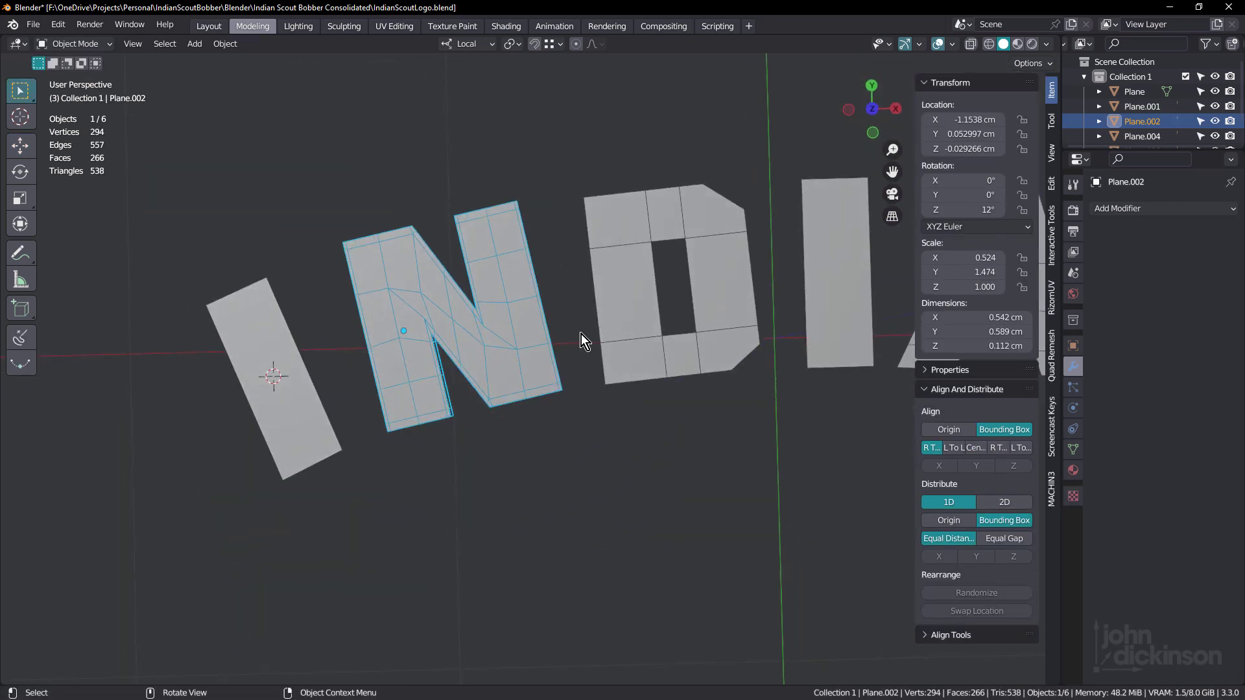
pyautogui.click(1131, 210)
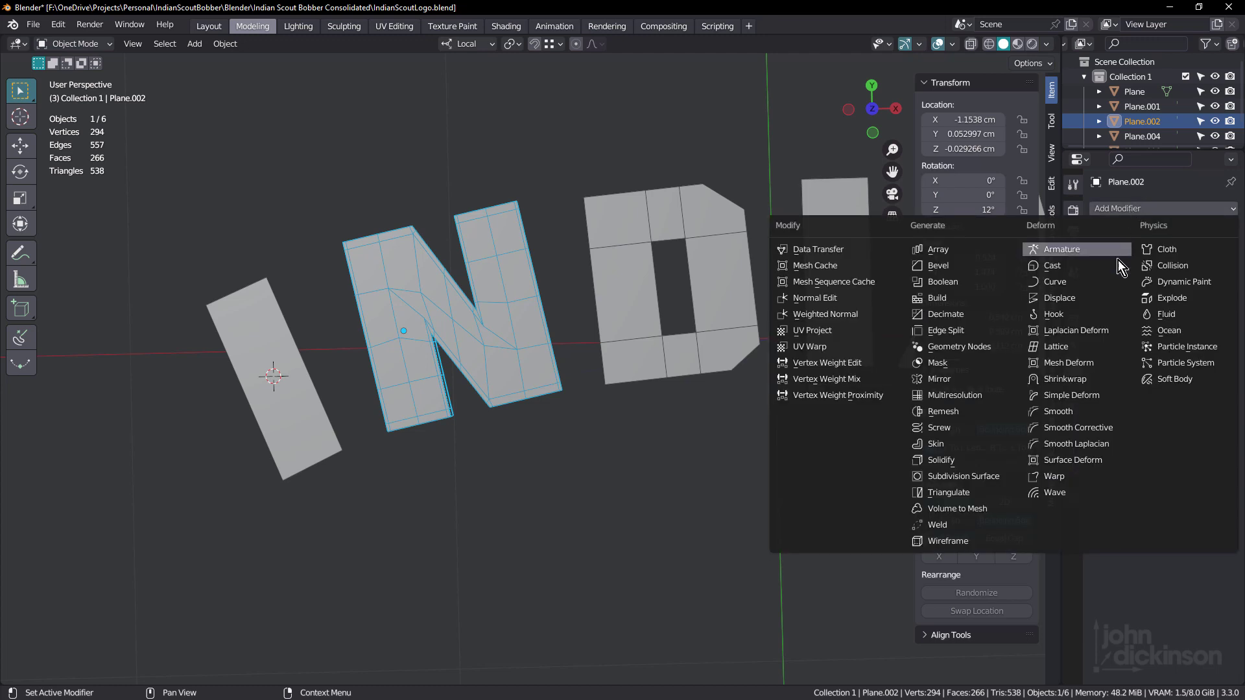
pyautogui.click(1003, 476)
pyautogui.moveTo(532, 331); pyautogui.dragTo(496, 337, button='middle')
pyautogui.rightClick(489, 274)
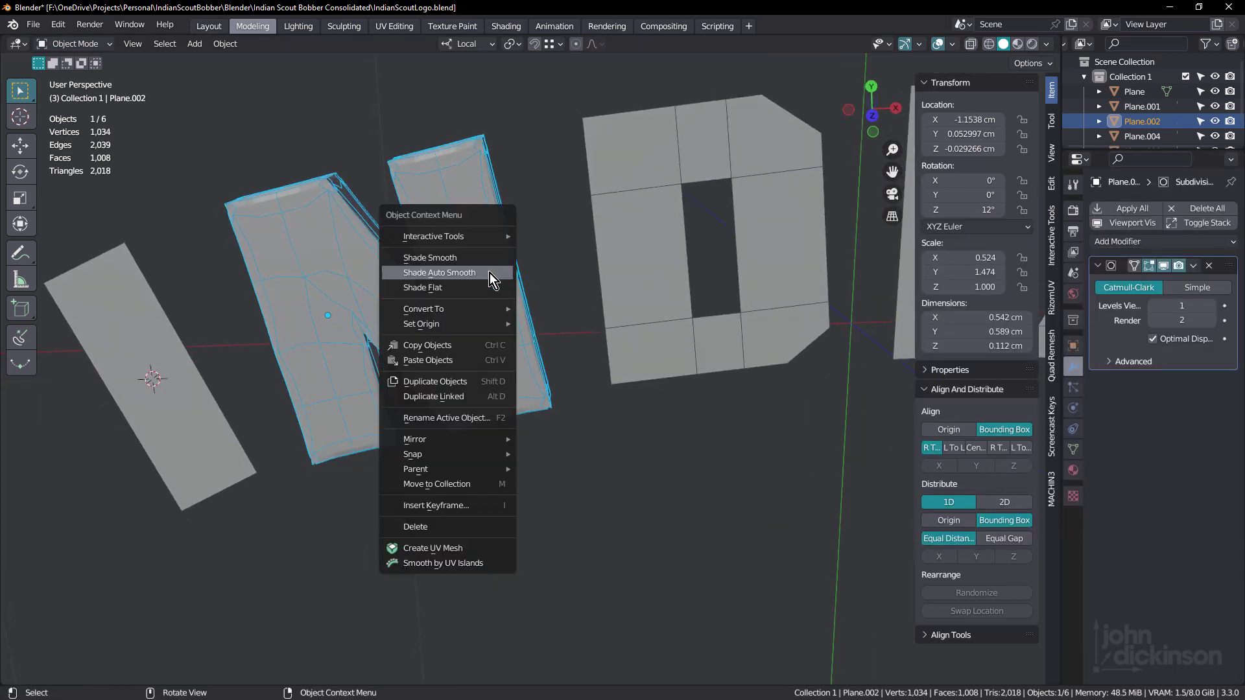
pyautogui.click(464, 272)
pyautogui.moveTo(462, 271); pyautogui.dragTo(463, 299, button='middle')
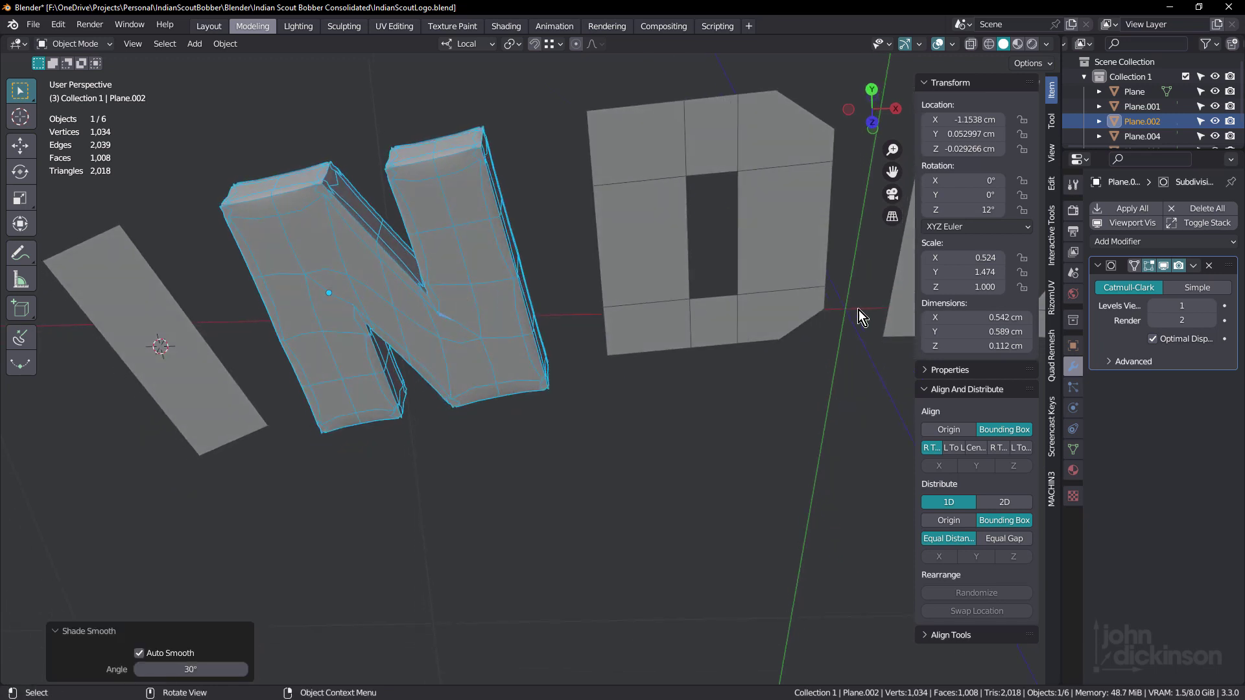
pyautogui.click(1182, 305)
pyautogui.write('2')
pyautogui.press('Return')
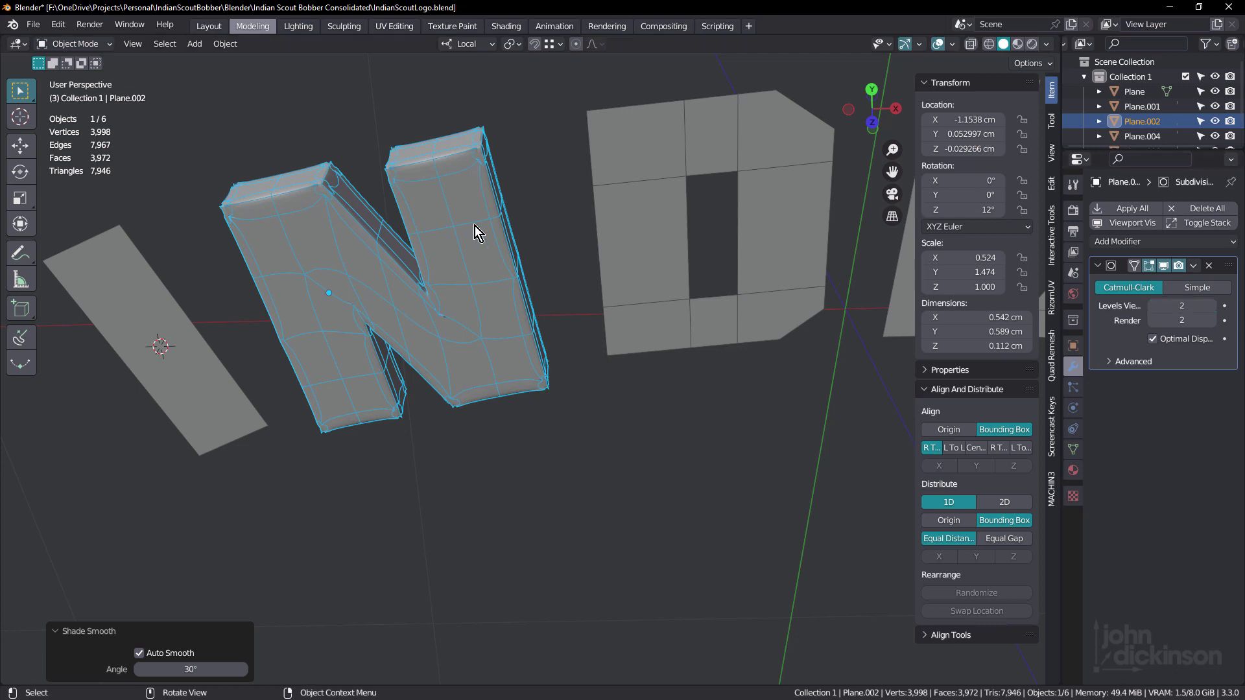
# Lower the whole N's mean vertex crease from 0.50 to 0 and inspect the rounded corners
pyautogui.press('Tab')
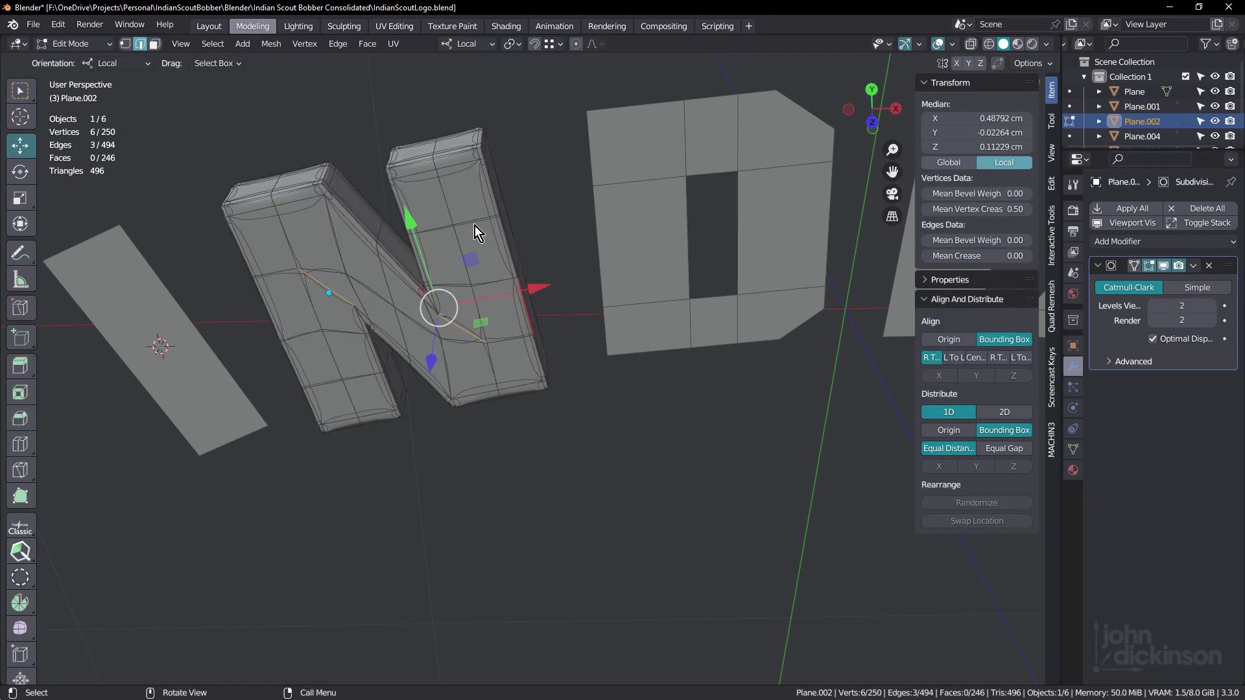
pyautogui.press('a')
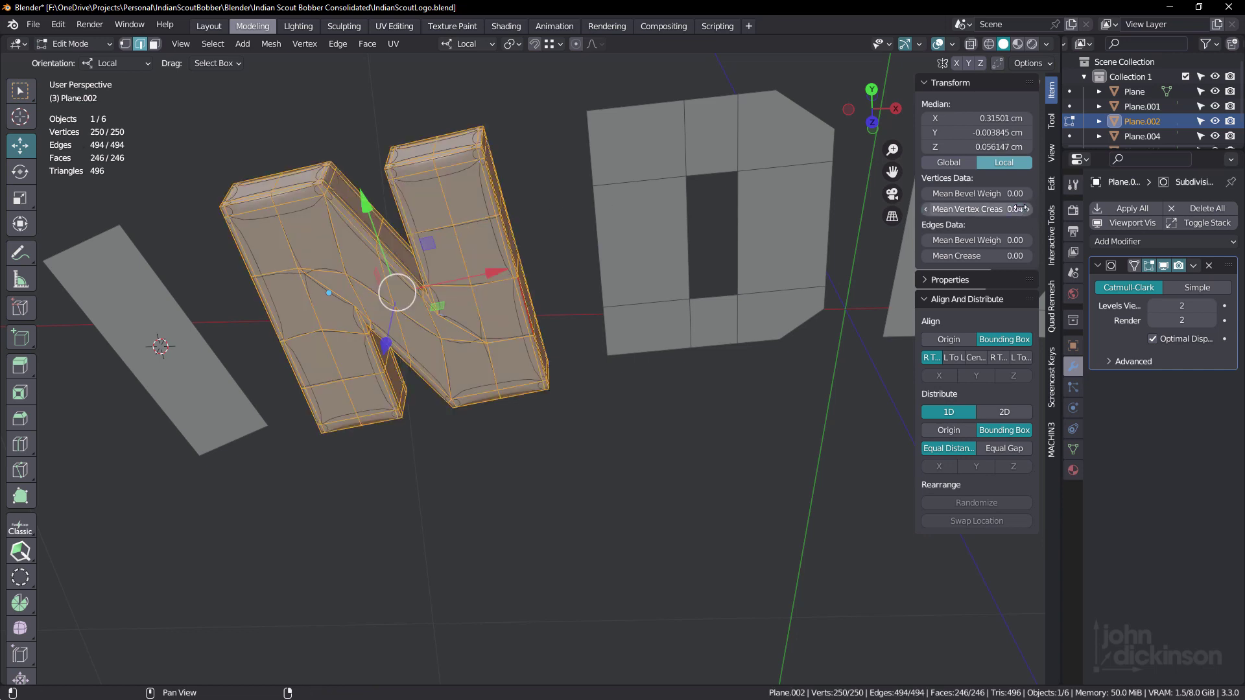
pyautogui.moveTo(1002, 209); pyautogui.dragTo(960, 209)
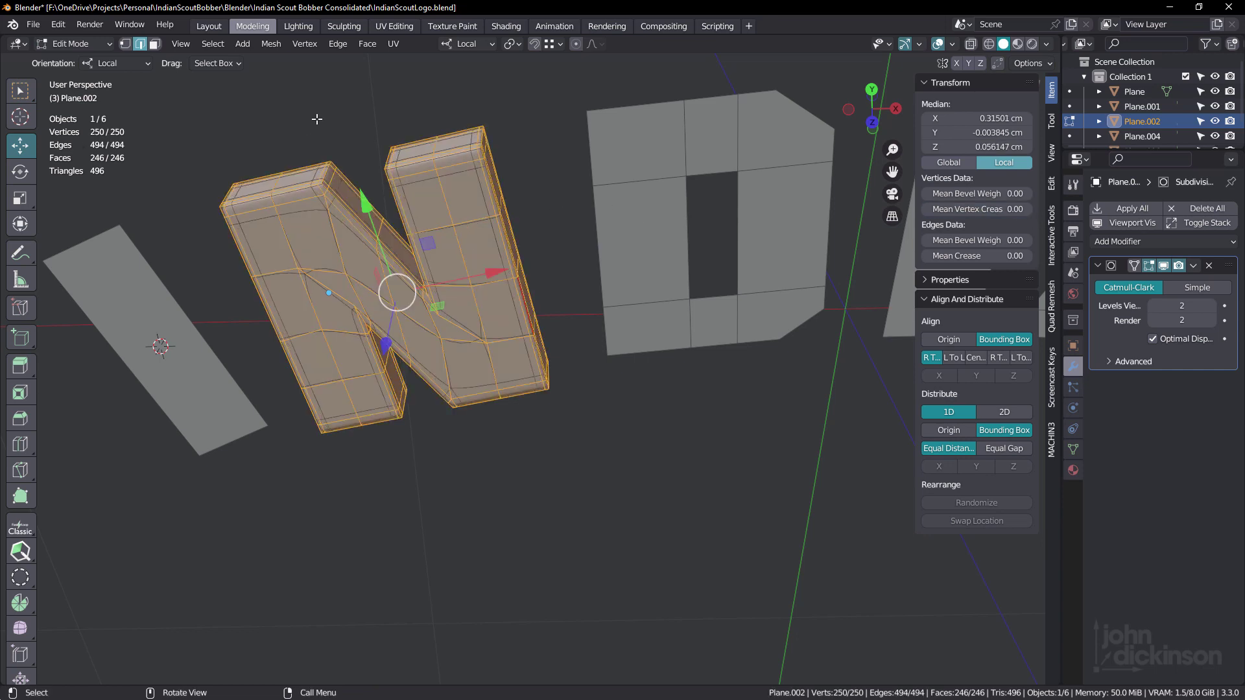
pyautogui.click(324, 165)
pyautogui.hotkey('shift', 'alt', 'z')
pyautogui.press('Tab')
pyautogui.moveTo(445, 225)
pyautogui.mouseDown(button='middle')
pyautogui.moveTo(450, 239)
pyautogui.moveTo(500, 186)
pyautogui.moveTo(464, 195)
pyautogui.moveTo(457, 89)
pyautogui.moveTo(465, 432)
pyautogui.moveTo(450, 231)
pyautogui.mouseUp(button='middle')
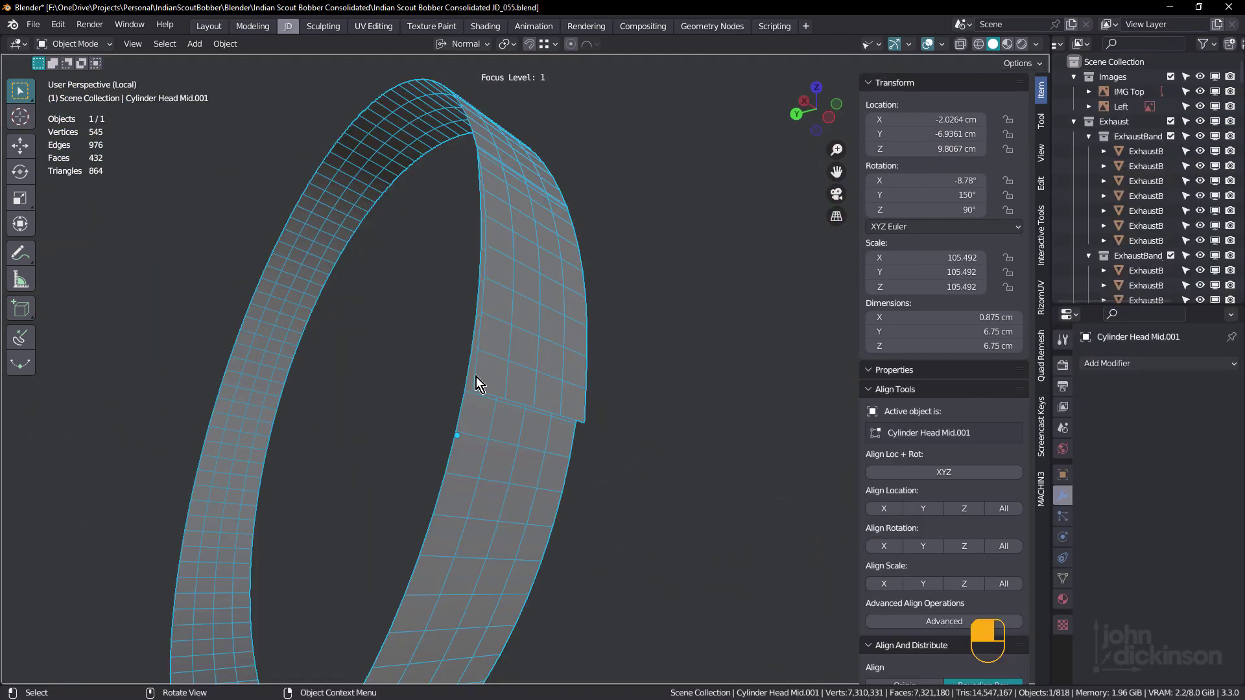
# Dissolve two lengthwise edge loops along the strap
pyautogui.press('Tab')
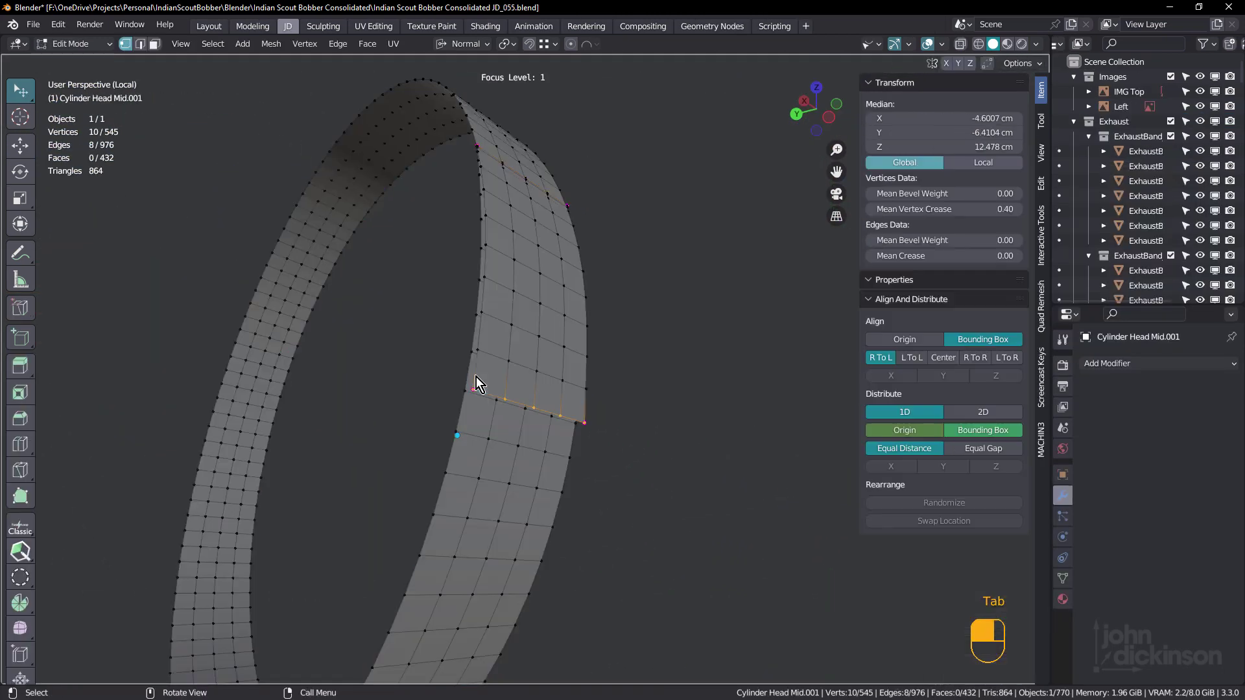
pyautogui.keyDown('alt'); pyautogui.click(510, 363); pyautogui.keyUp('alt')
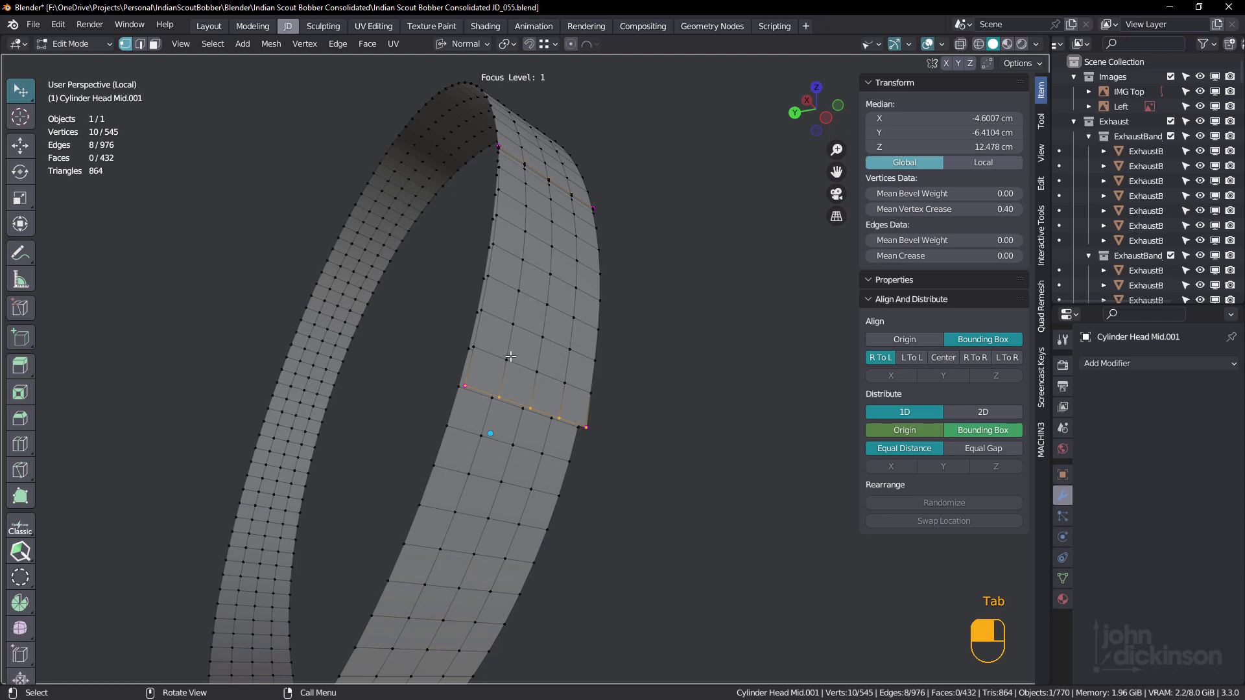
pyautogui.press('2')
pyautogui.keyDown('alt'); pyautogui.click(523, 343); pyautogui.keyUp('alt')
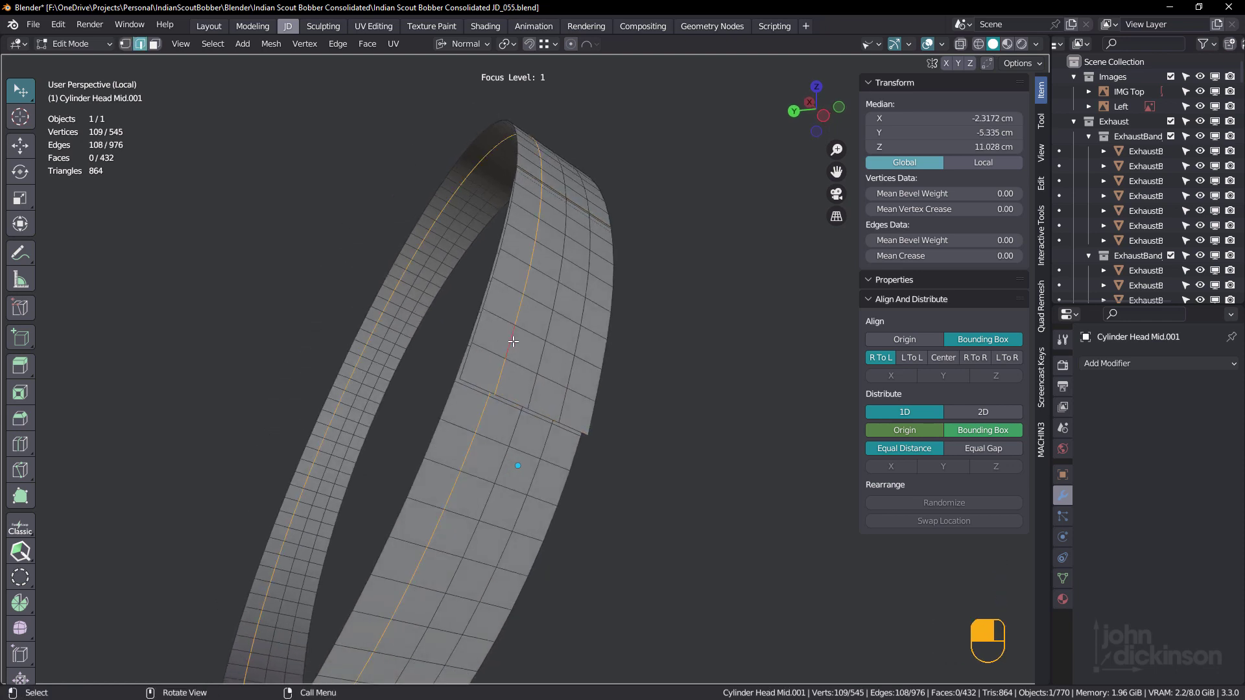
pyautogui.keyDown('alt'); pyautogui.keyDown('shift'); pyautogui.click(570, 361); pyautogui.keyUp('shift'); pyautogui.keyUp('alt')
pyautogui.hotkey('ctrl', 'x')
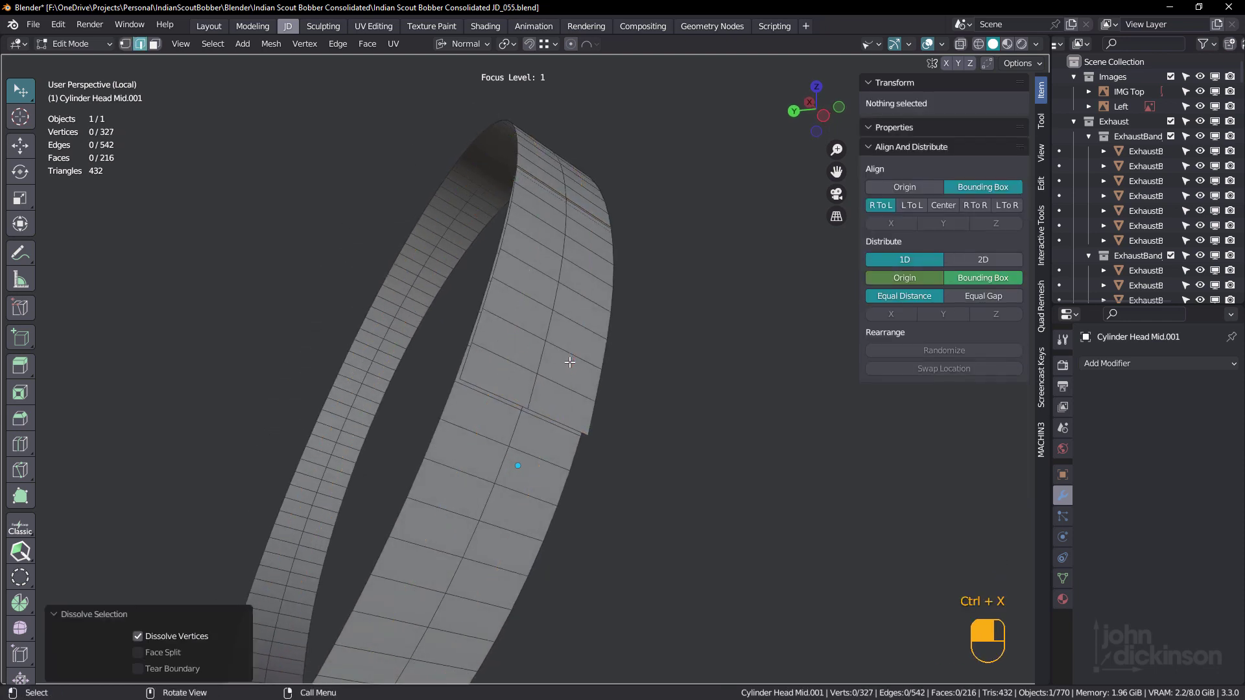
# Bevel another lengthwise loop into a narrow strip of faces
pyautogui.keyDown('alt'); pyautogui.click(550, 328); pyautogui.keyUp('alt')
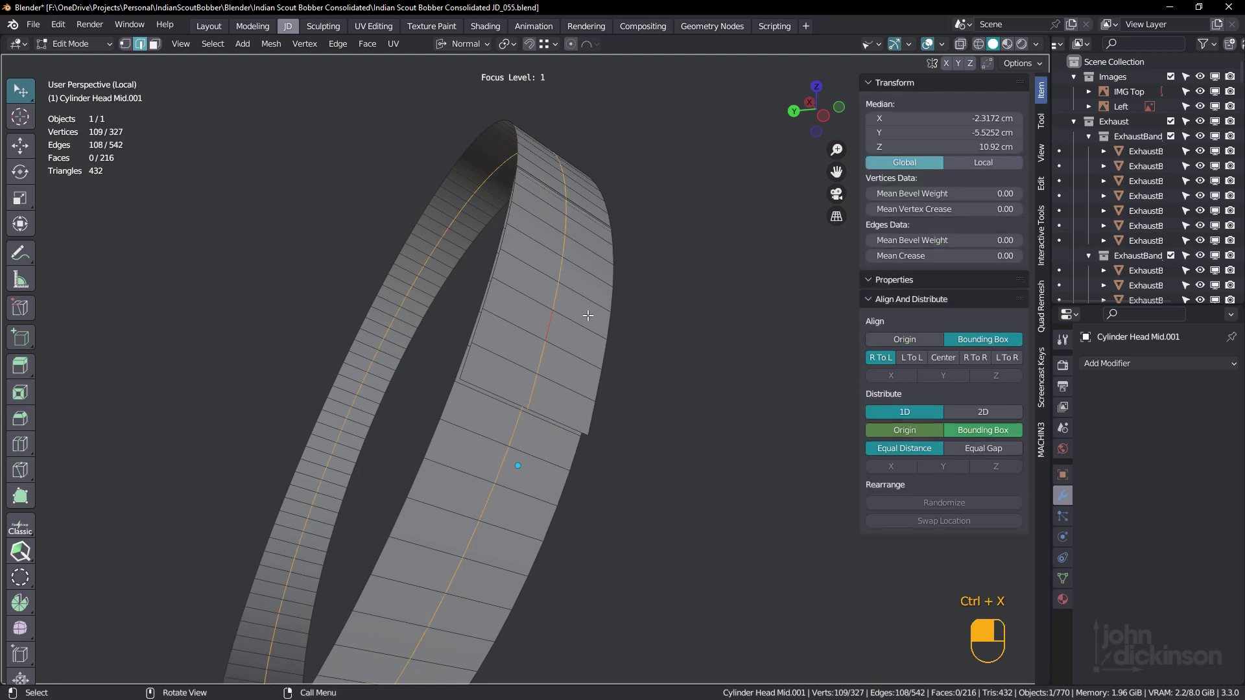
pyautogui.hotkey('ctrl', 'b')
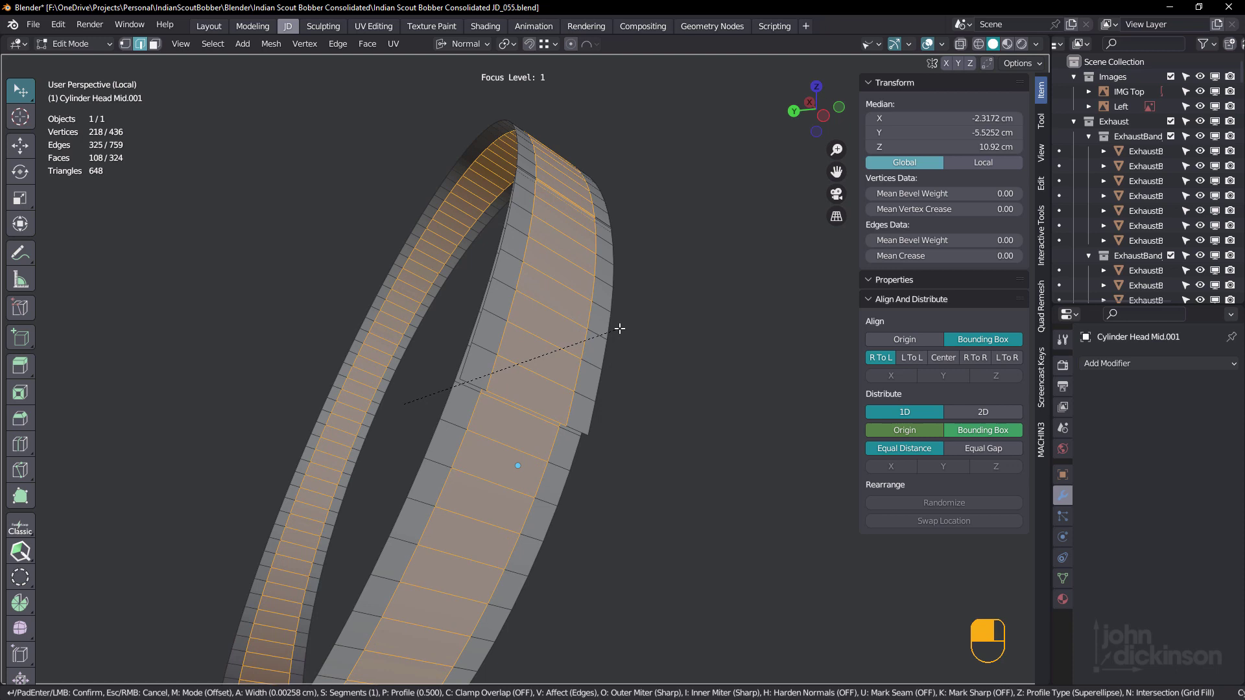
pyautogui.click(616, 331)
pyautogui.moveTo(579, 339); pyautogui.dragTo(579, 342, button='middle')
pyautogui.scroll(-5, 573, 335)
# Select the 24-face strip along the band as a shortest path
pyautogui.press('3')
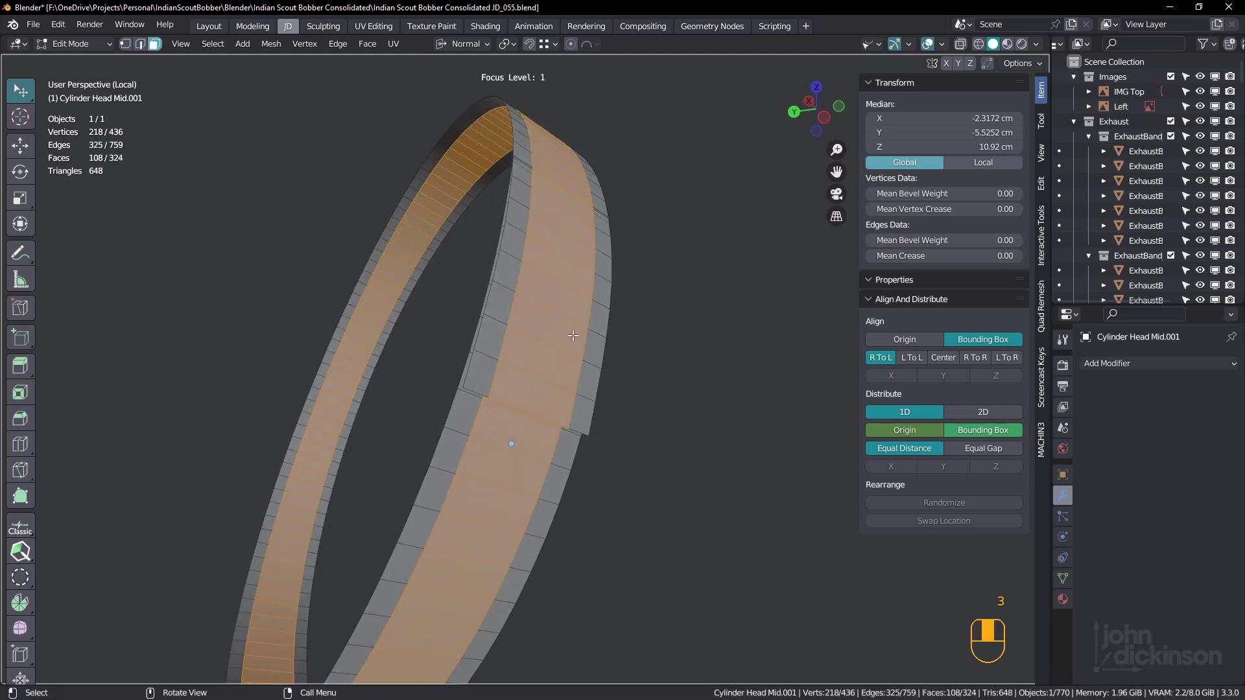
pyautogui.click(539, 376)
pyautogui.scroll(-1, 543, 359)
pyautogui.moveTo(546, 317)
pyautogui.mouseDown(button='middle')
pyautogui.moveTo(559, 330)
pyautogui.moveTo(498, 355)
pyautogui.moveTo(552, 299)
pyautogui.mouseUp(button='middle')
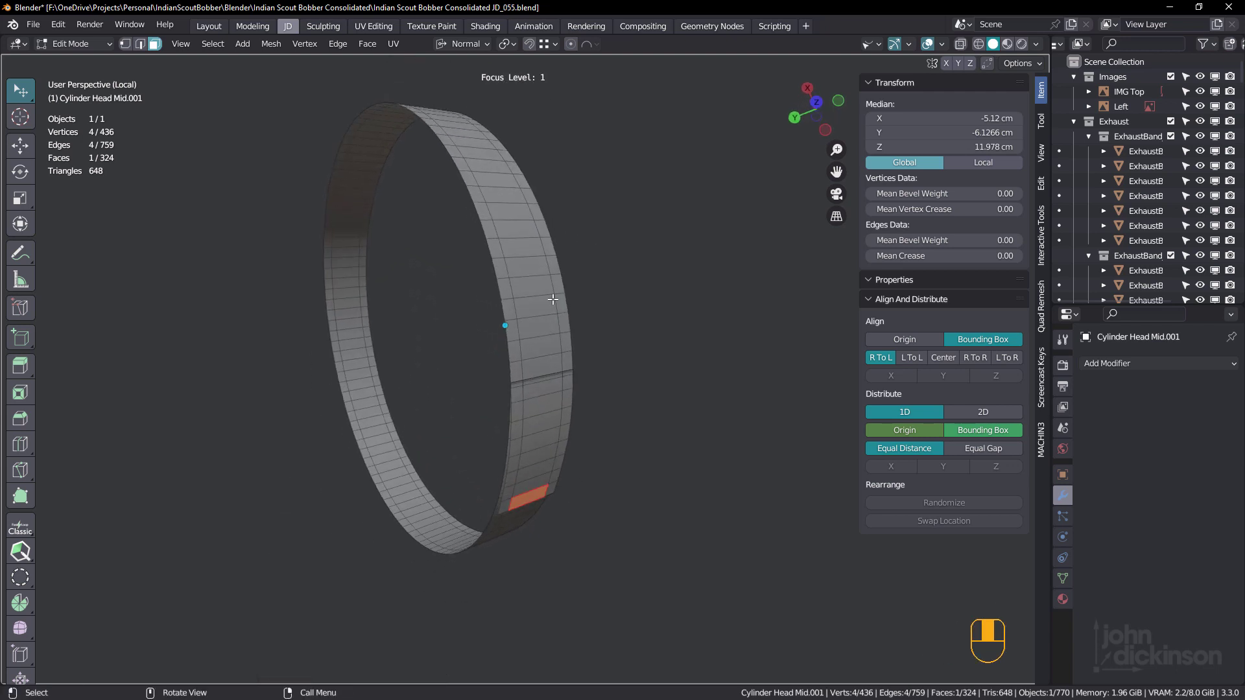
pyautogui.keyDown('ctrl'); pyautogui.click(453, 123); pyautogui.keyUp('ctrl')
pyautogui.moveTo(454, 123); pyautogui.dragTo(584, 337, button='middle')
pyautogui.scroll(3, 619, 366)
# Inset the 24 faces individually and delete them to cut rectangular slots, returning to Object Mode
pyautogui.press('i')
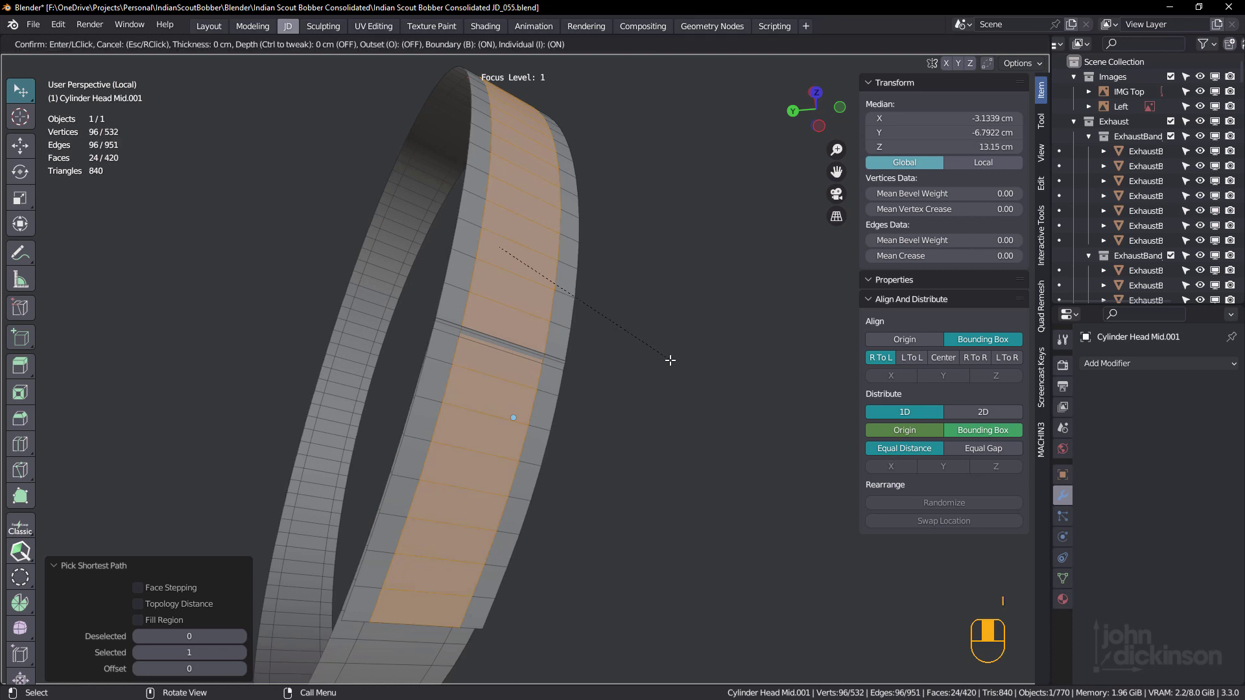
pyautogui.press('i')
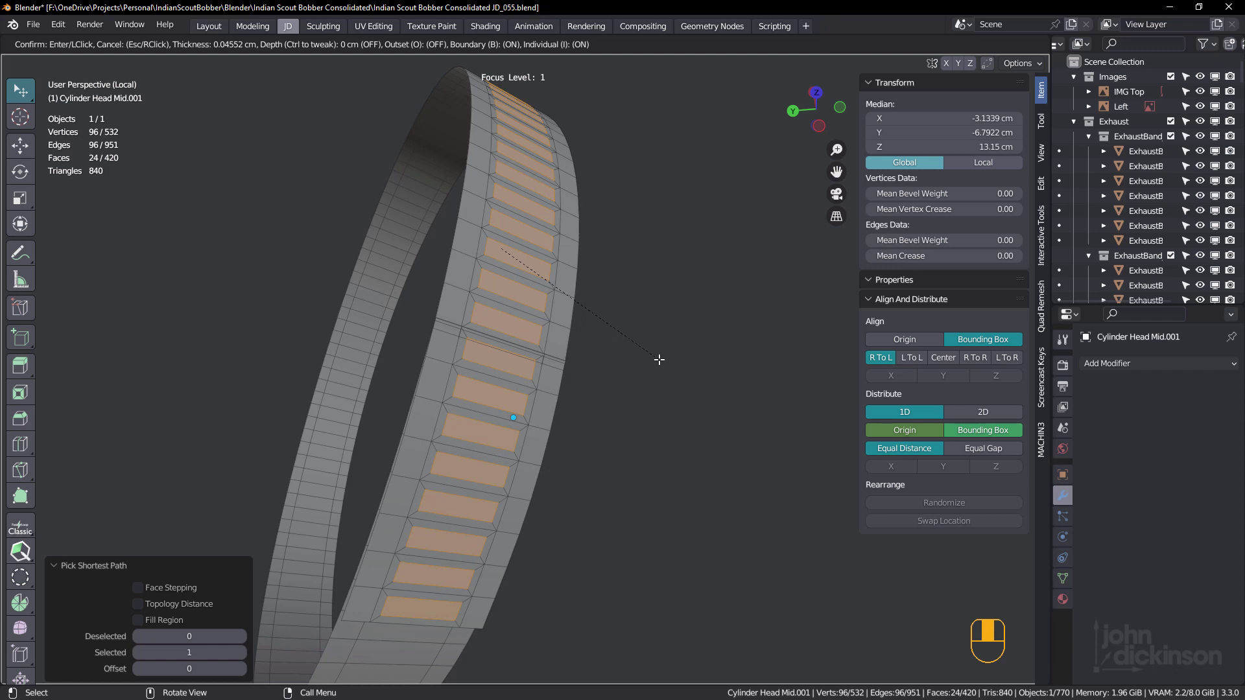
pyautogui.press('i')
pyautogui.press('i')
pyautogui.click(660, 358)
pyautogui.moveTo(541, 357); pyautogui.dragTo(584, 314, button='middle')
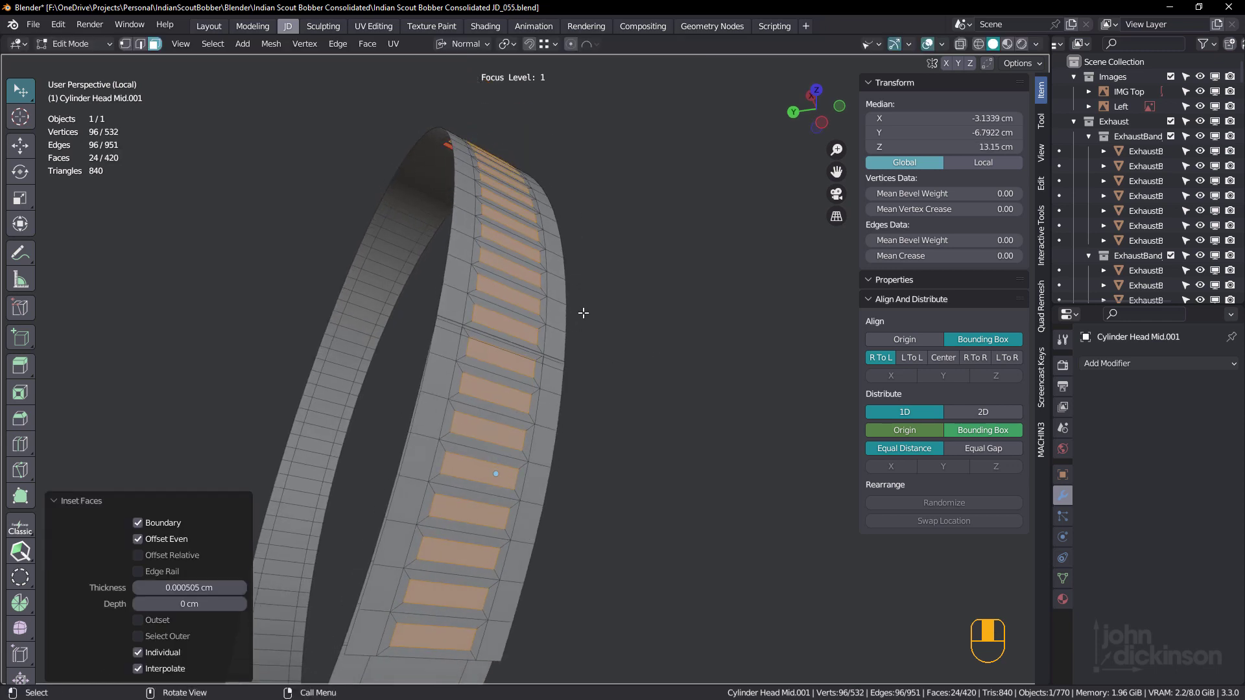
pyautogui.press('x')
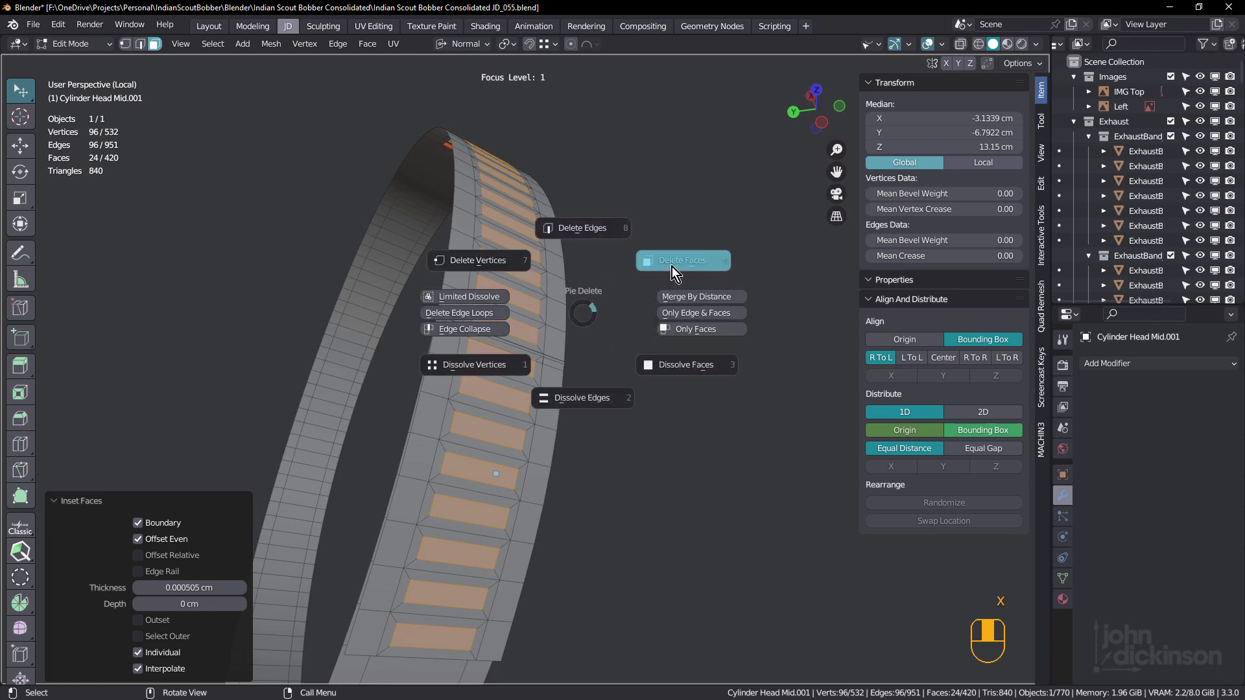
pyautogui.click(668, 271)
pyautogui.press('Tab')
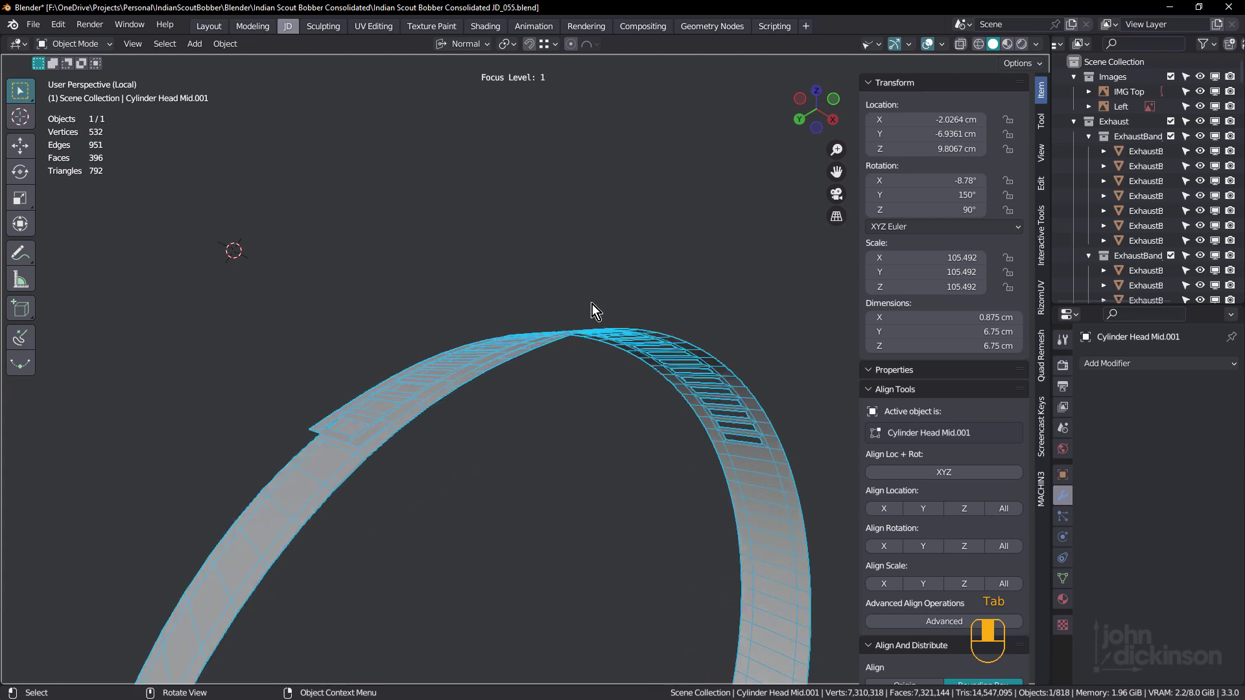
pyautogui.hotkey('shift', 'space')
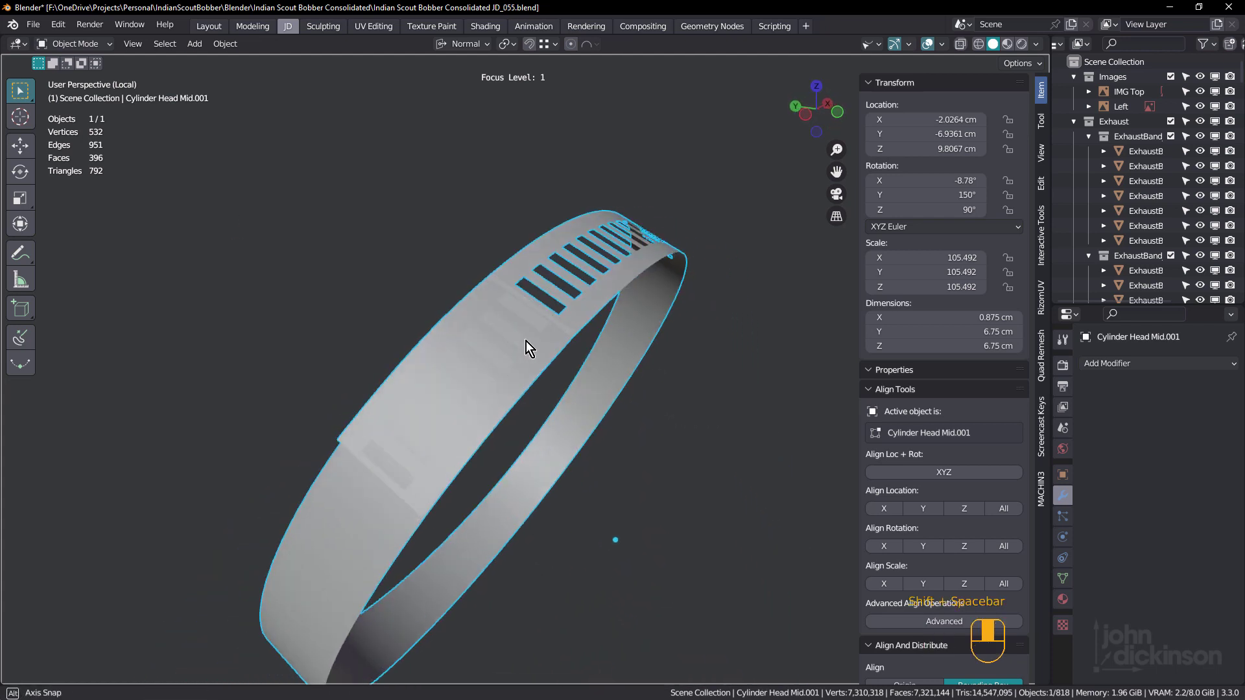